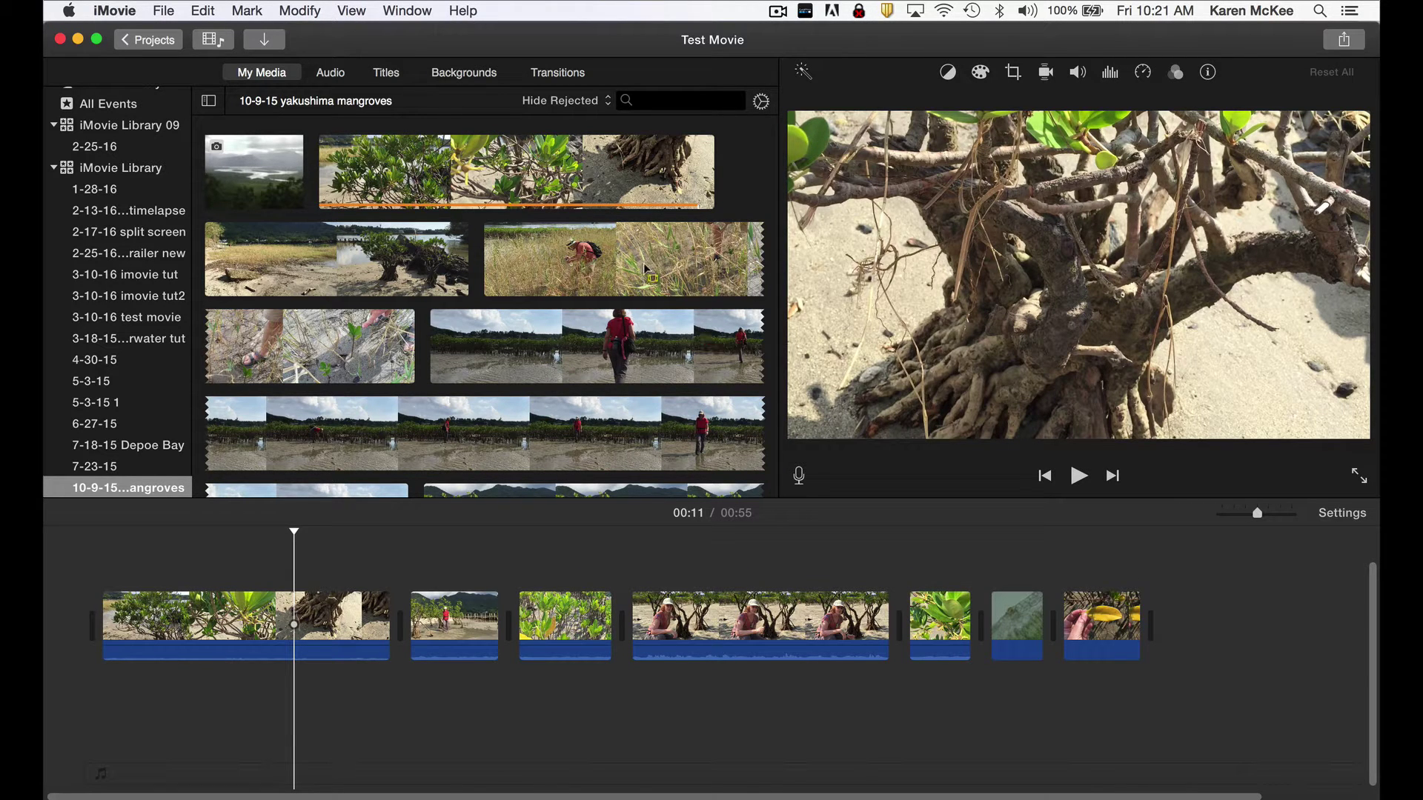
Show the Titles browser and scroll through the styles from Standard to Soft Bar - White, then back to the top.
left_click(383, 75)
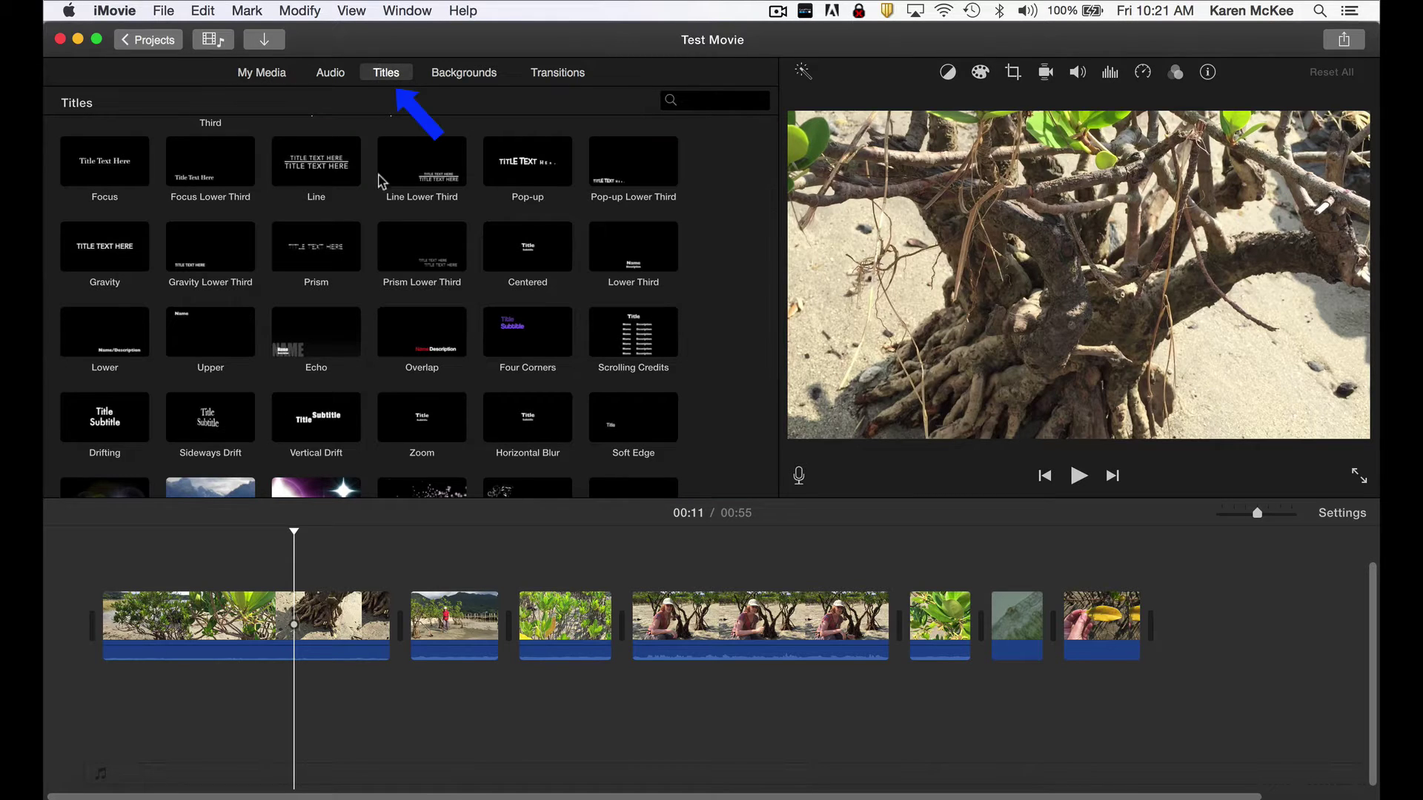
scroll(373, 211, "down", 5)
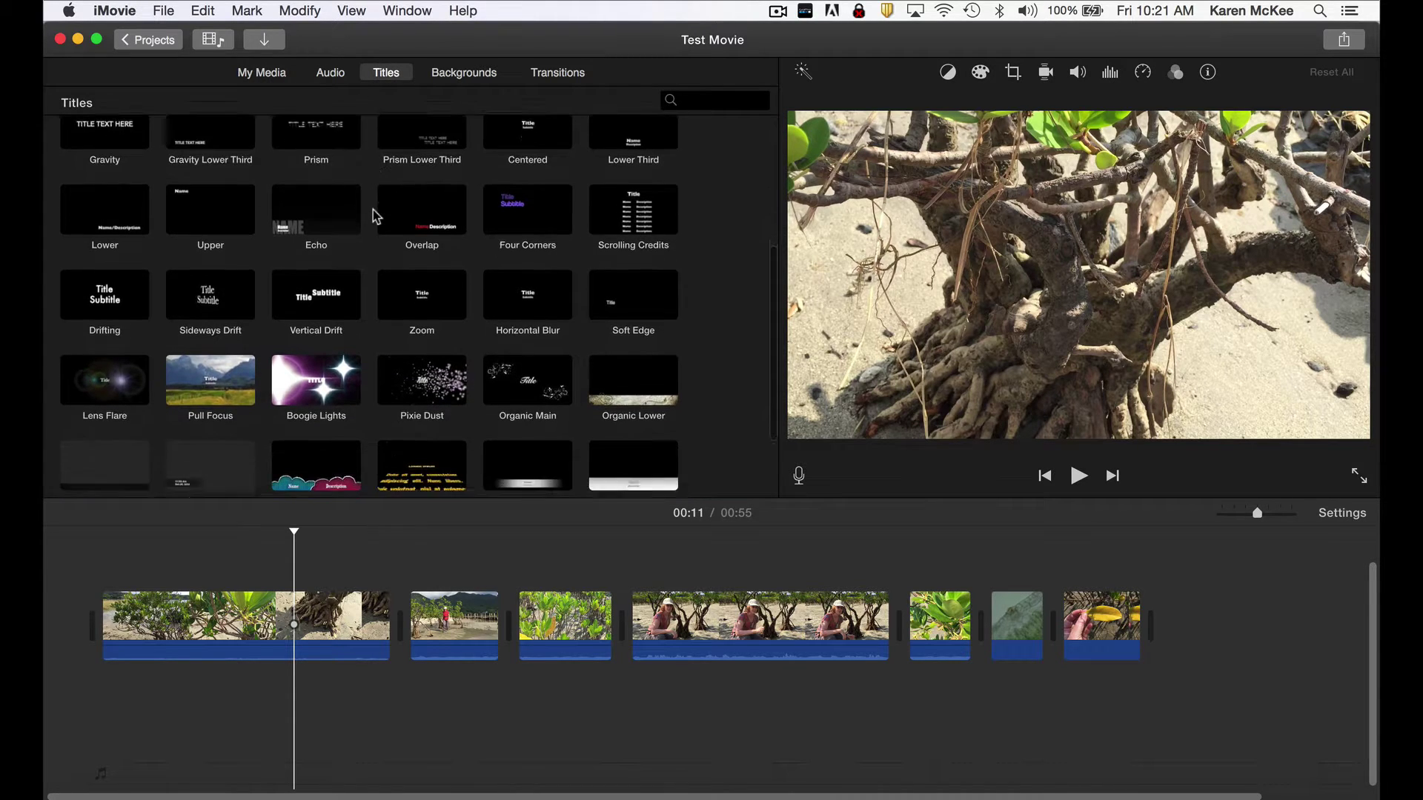
scroll(372, 210, "up", 6)
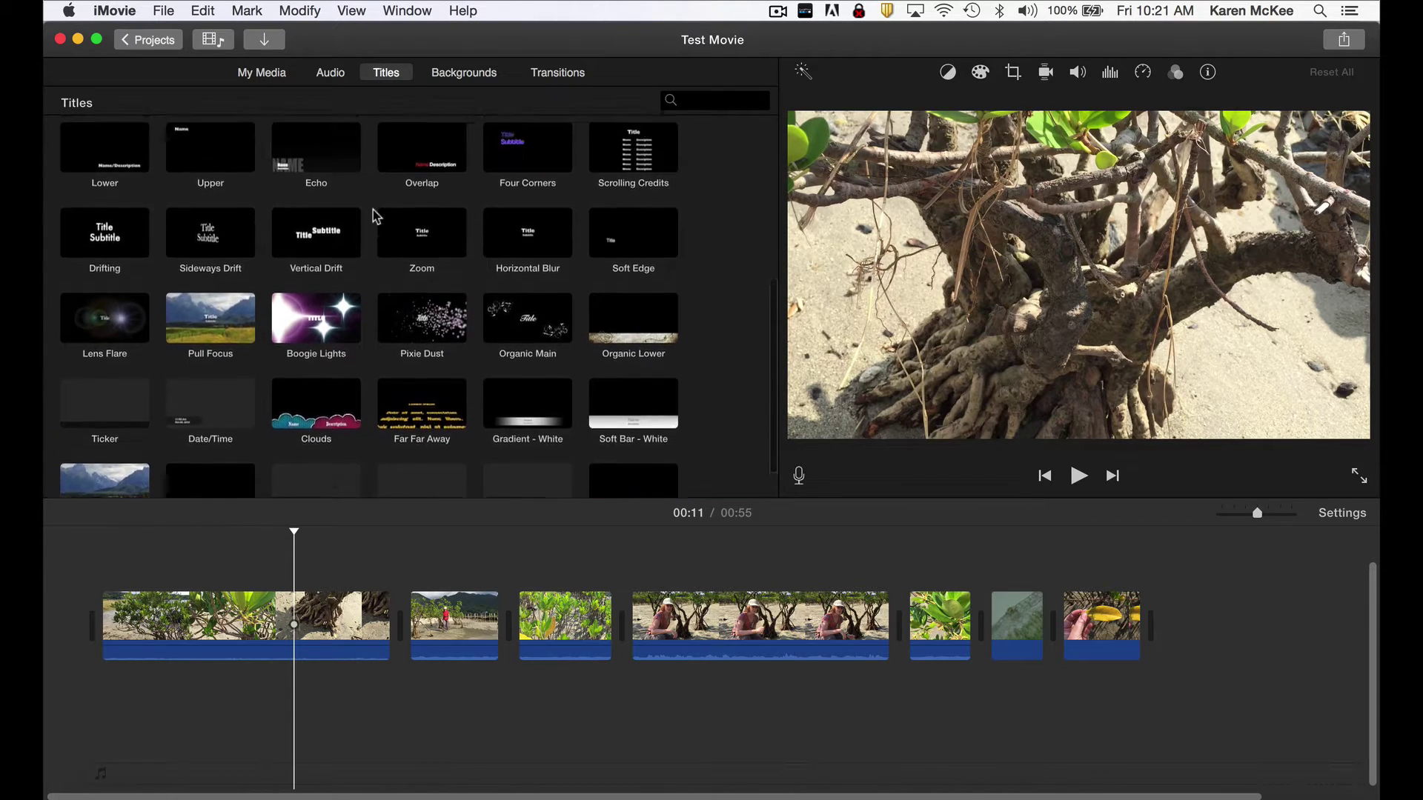
scroll(372, 211, "up", 3)
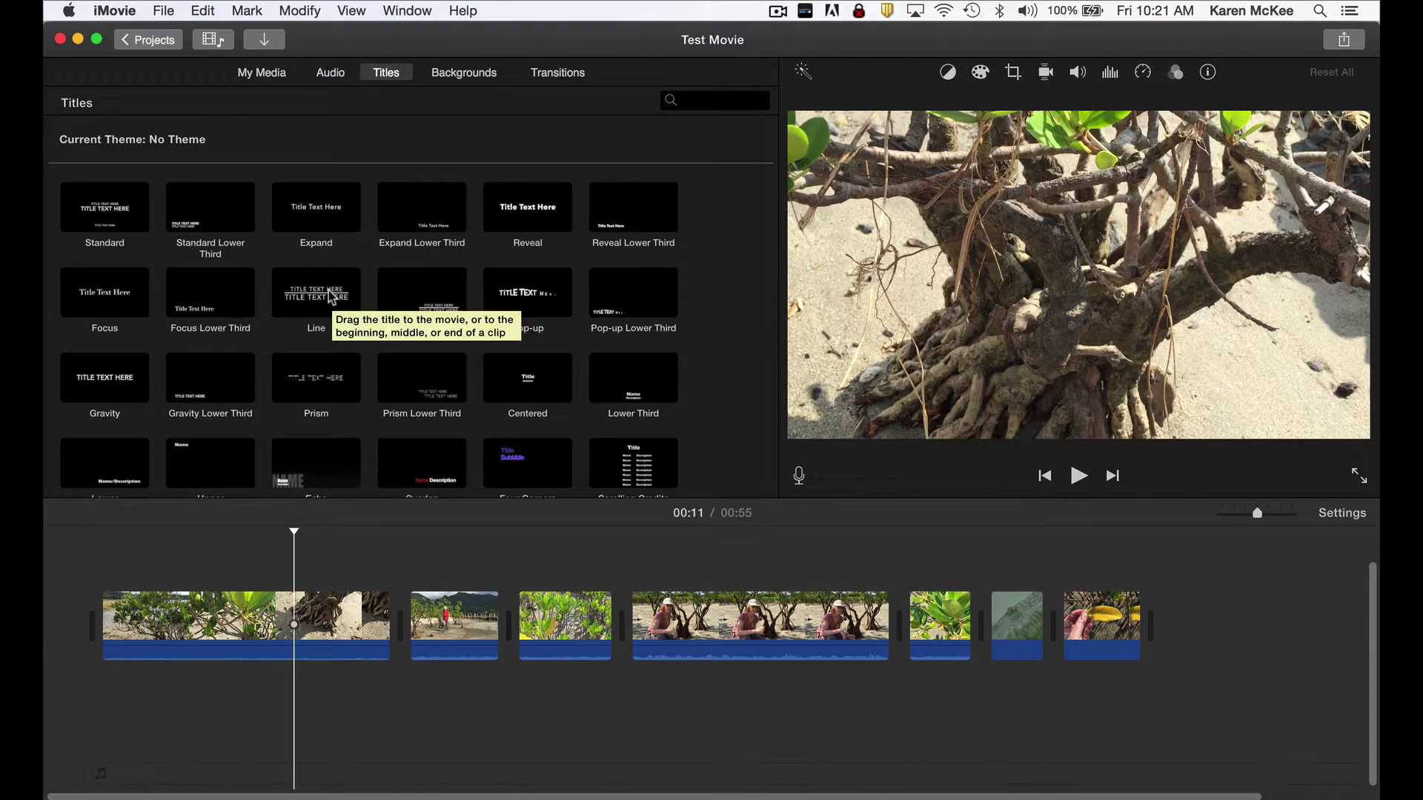
Drop the Line title on the first clip and enter MANGROVES OF above YAKUSHIMA.
left_click_drag(331, 296, 140, 565)
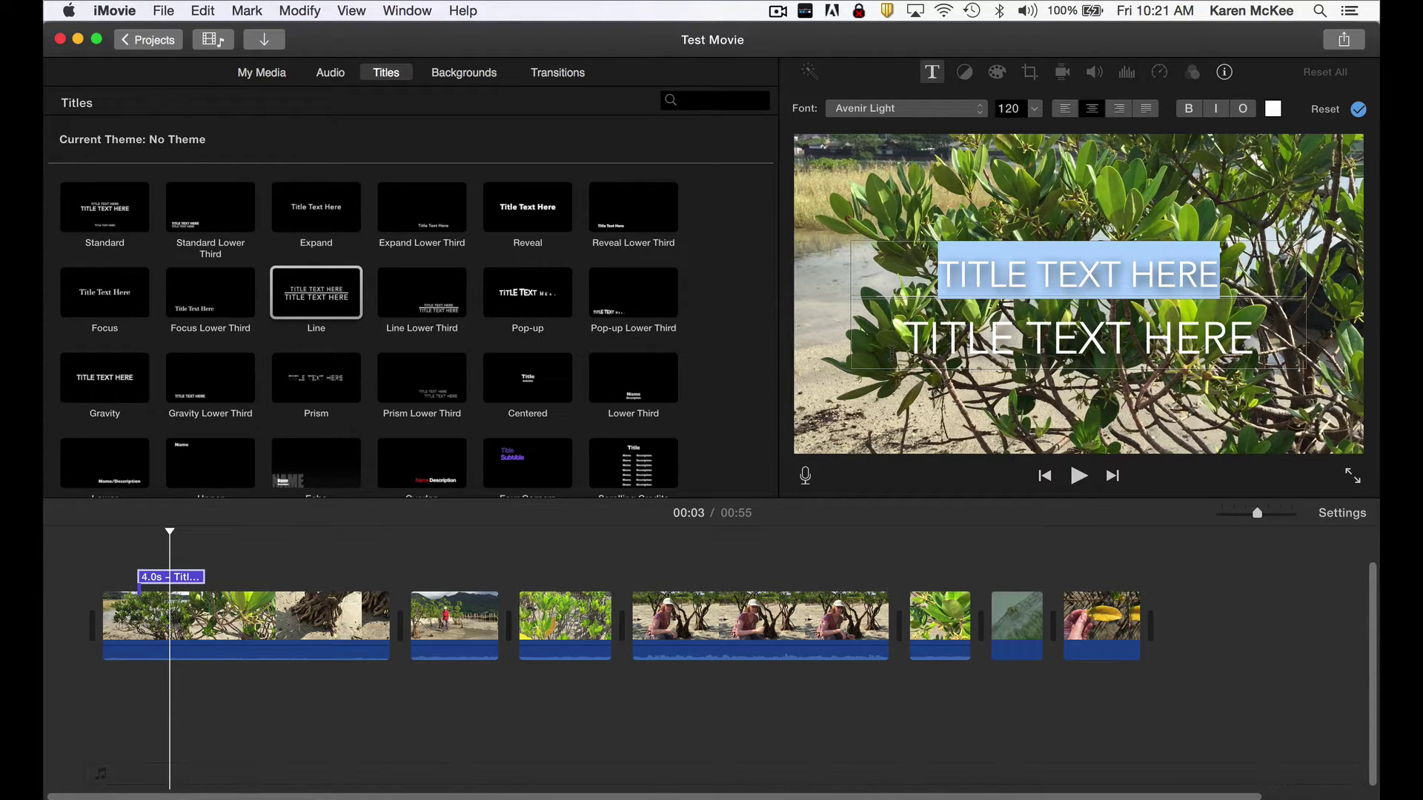
type("MAN")
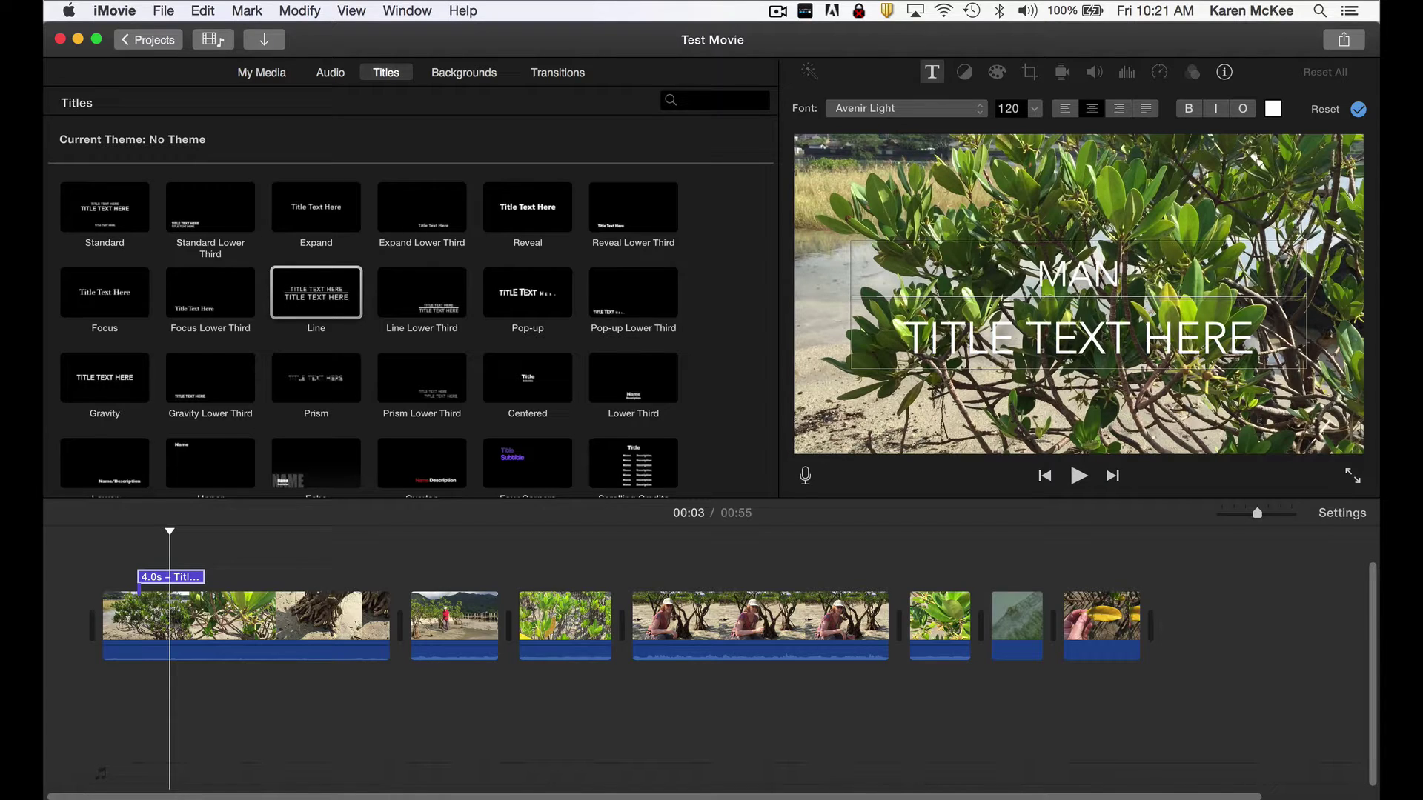
type("GROVES OF")
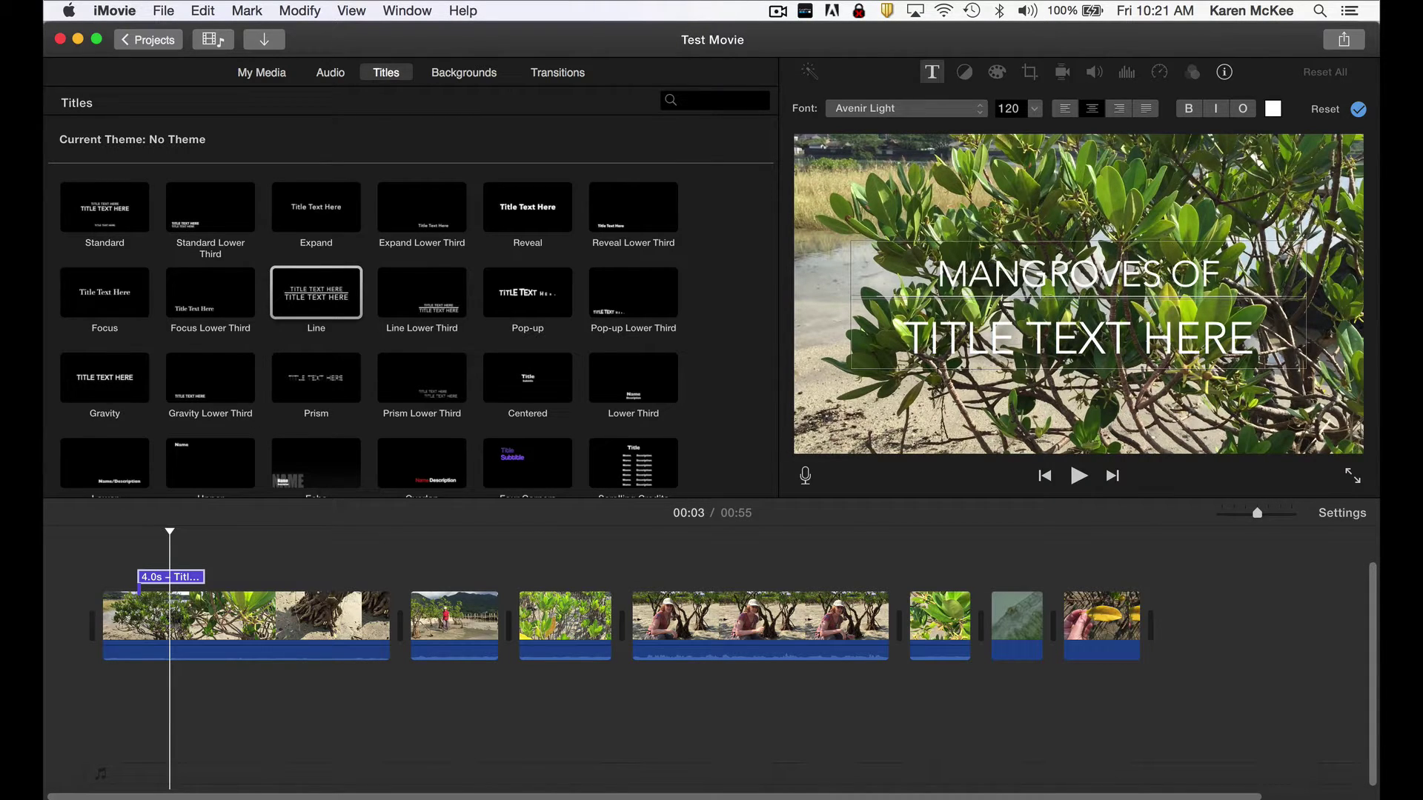
left_click(935, 338)
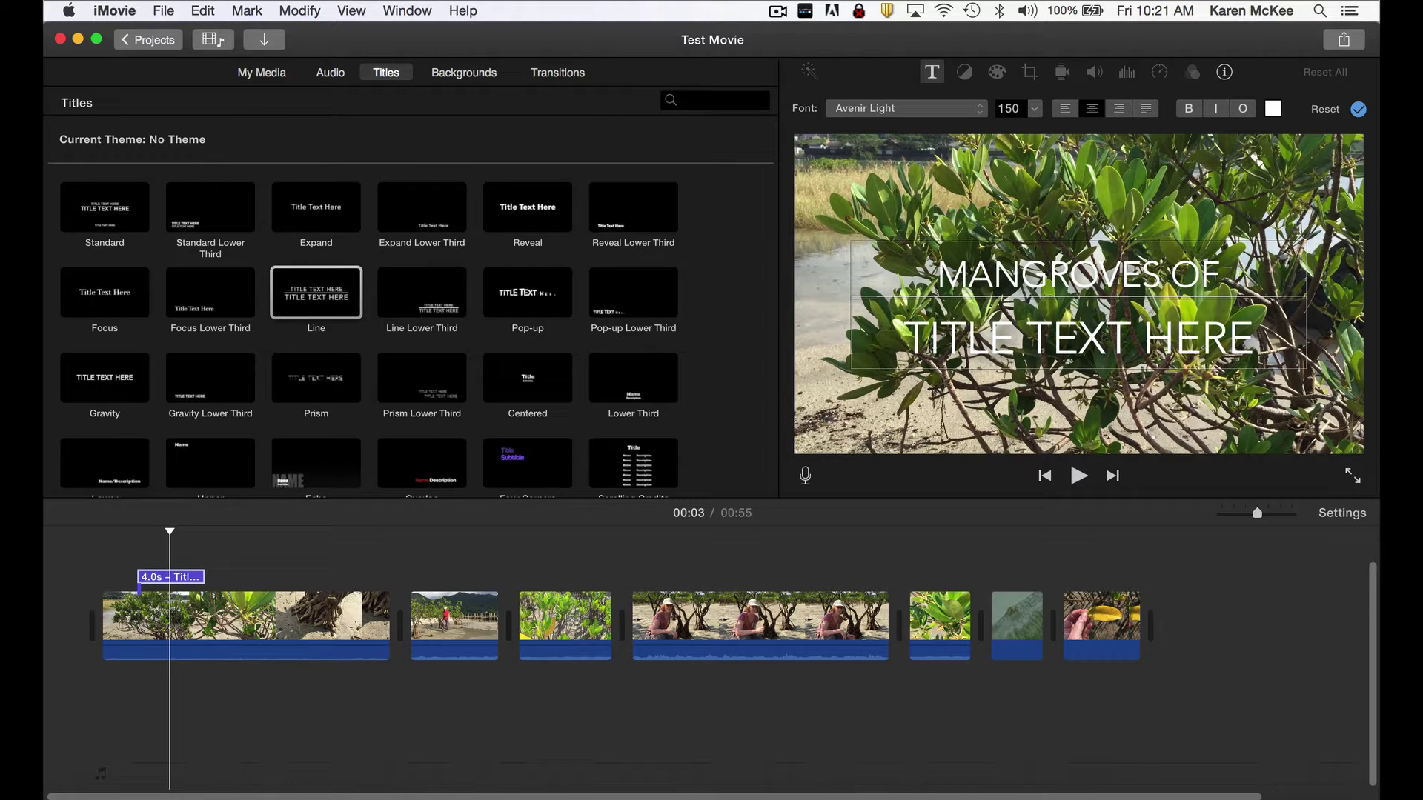
left_click_drag(904, 338, 1256, 337)
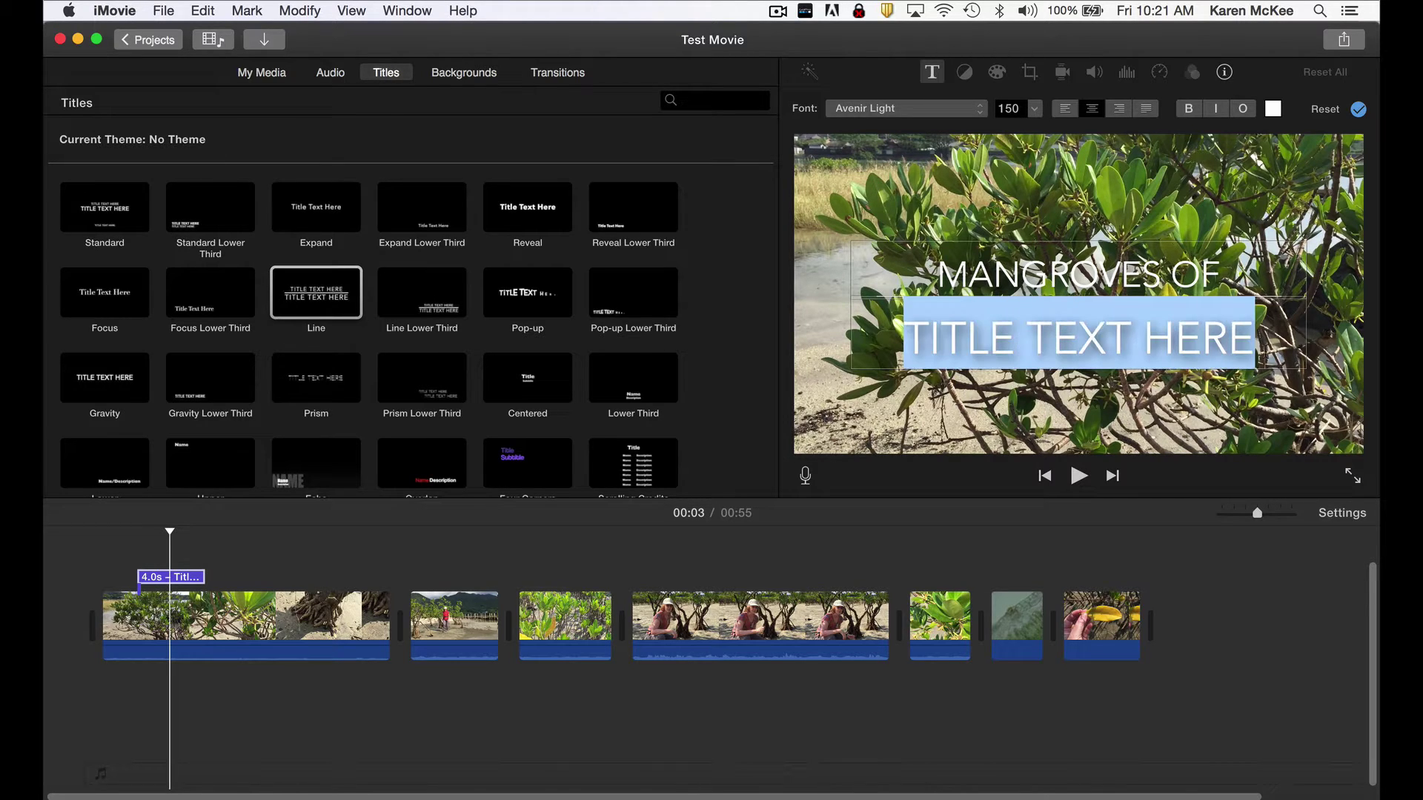
type("YAKUSHIM")
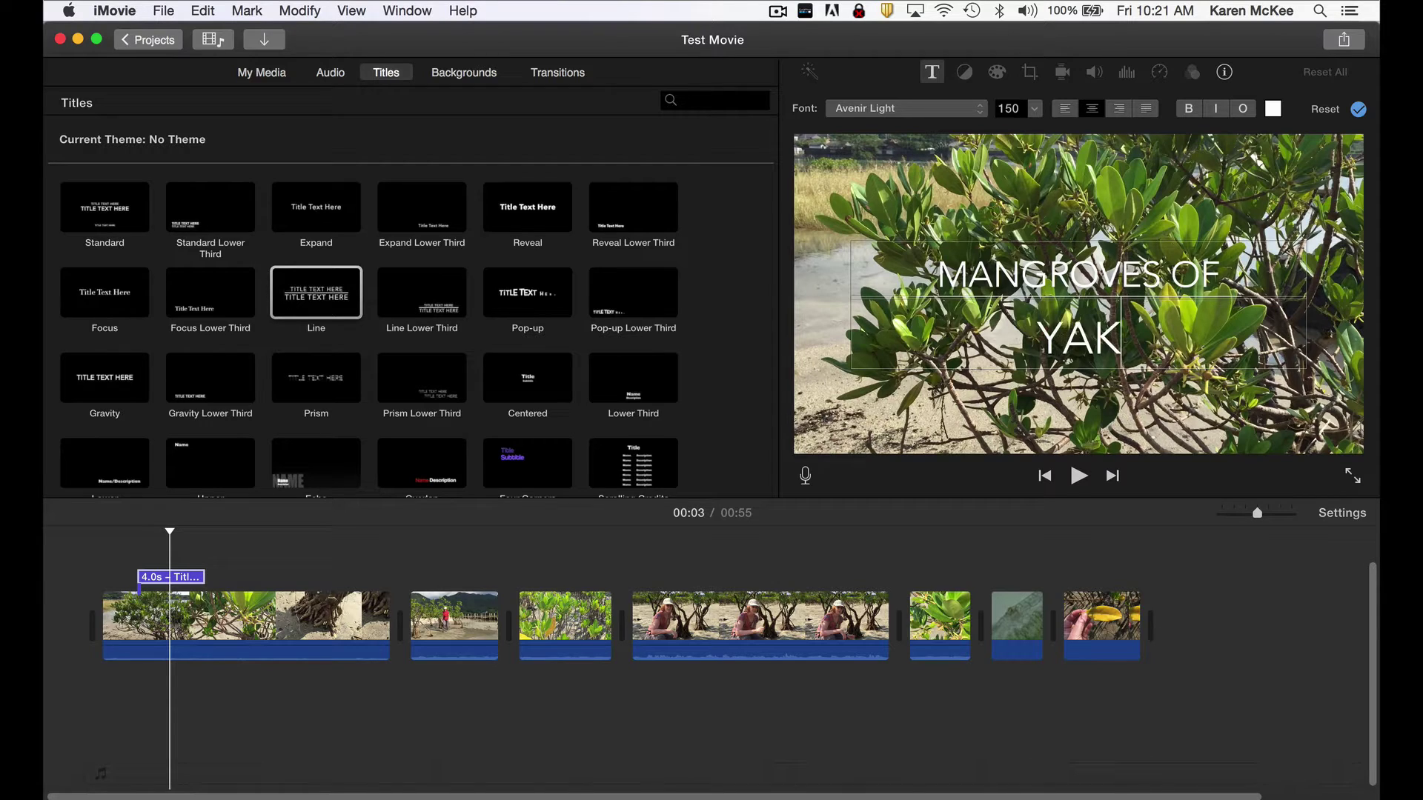
type("A")
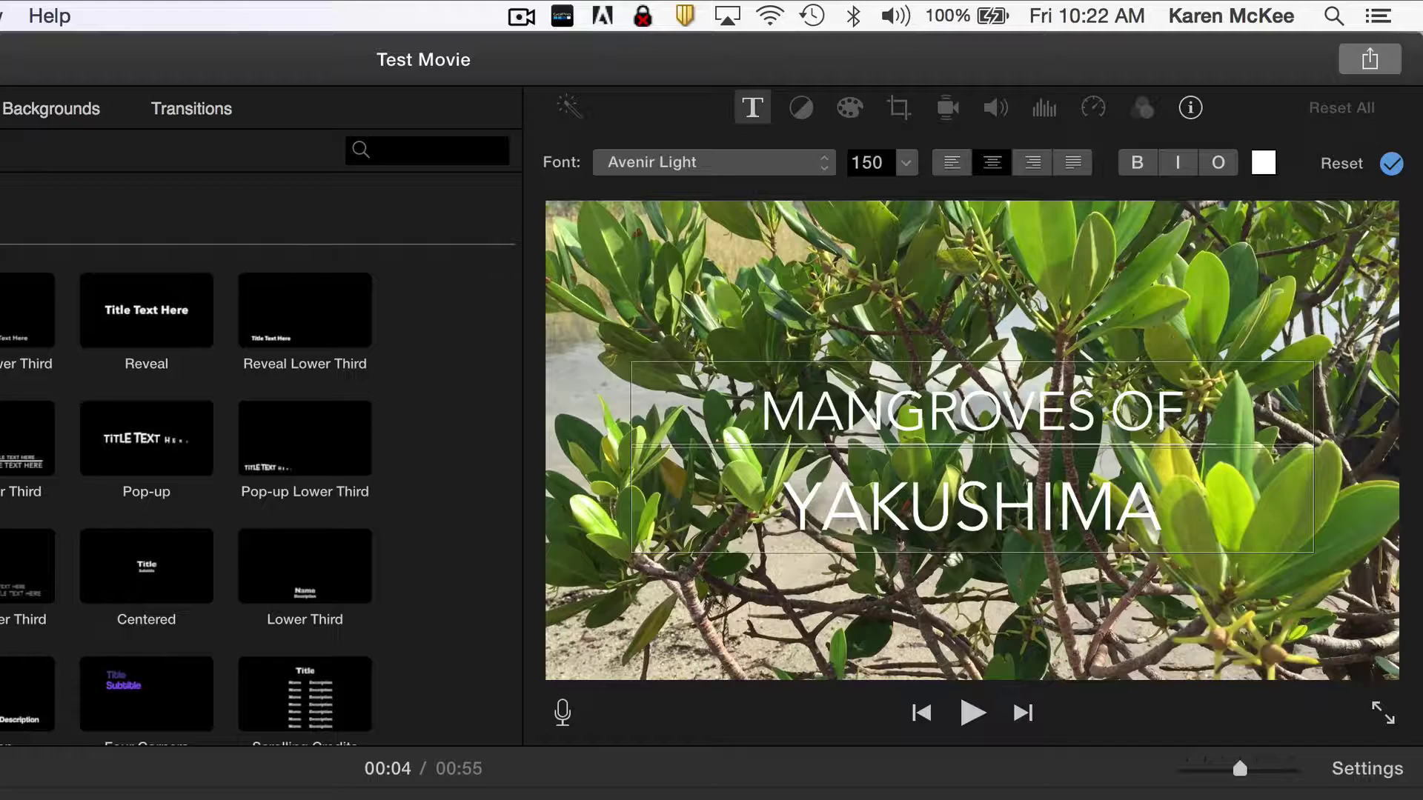
Keep the title font as Avenir Light at size 150.
left_click(828, 168)
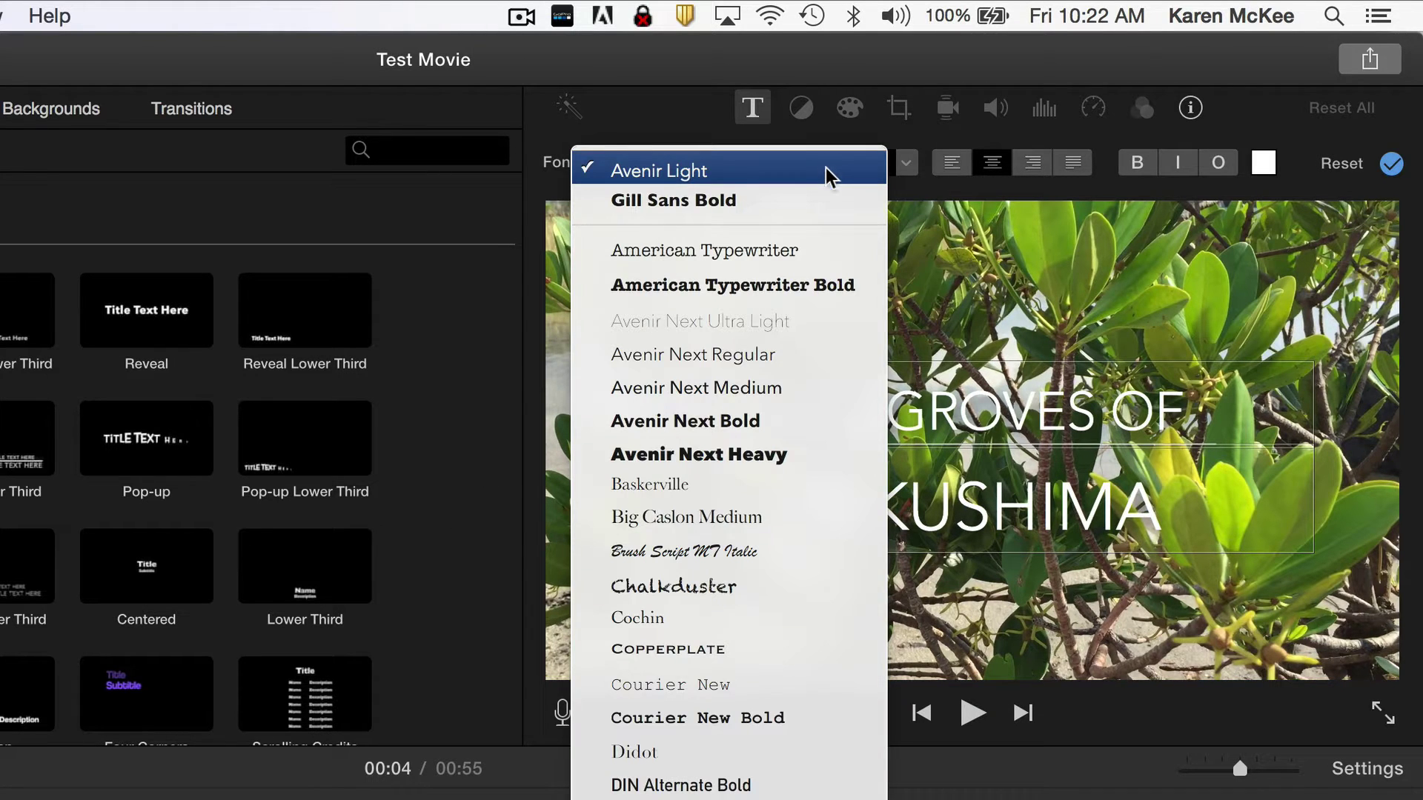
left_click(780, 176)
left_click(907, 164)
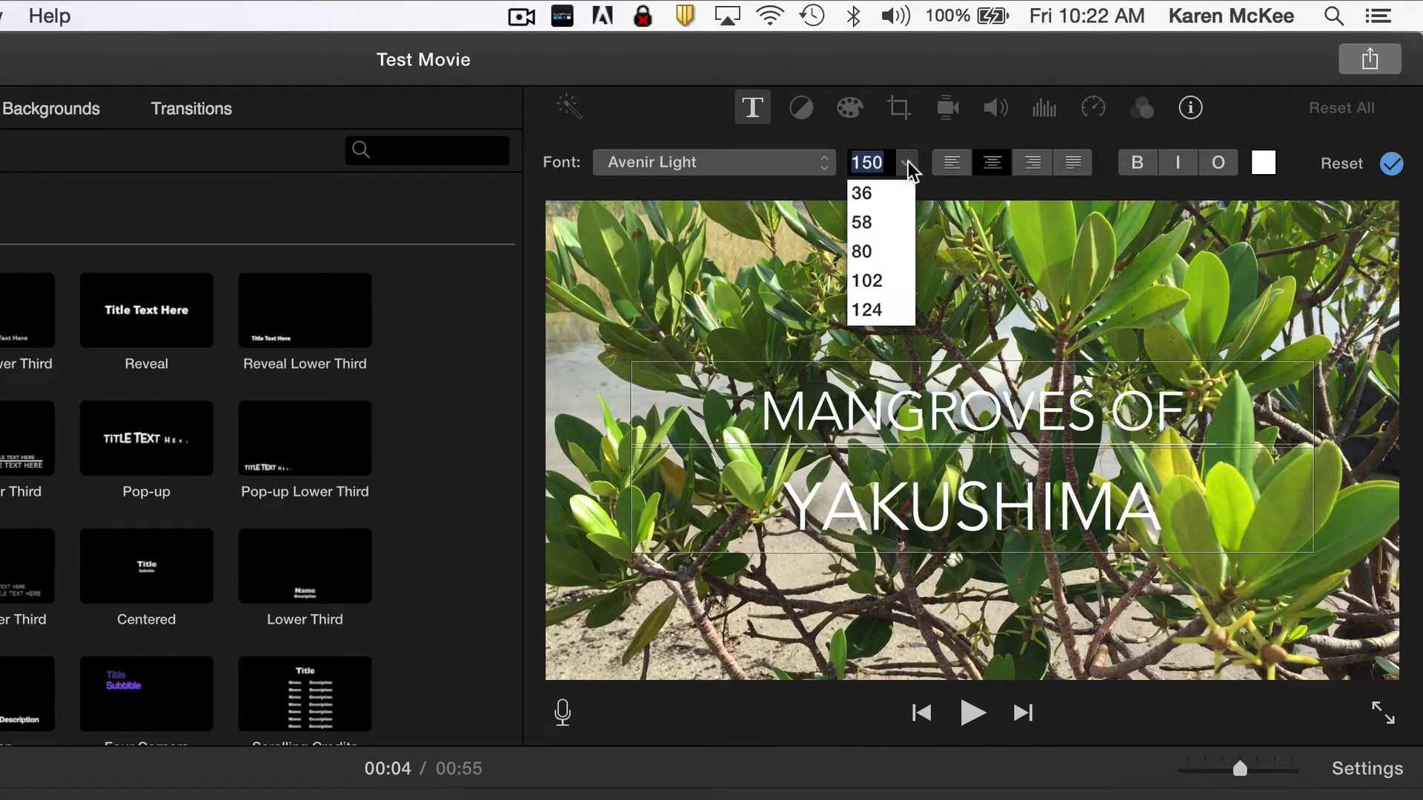
scroll(902, 222, "down", 5)
scroll(902, 222, "up", 3)
left_click(911, 163)
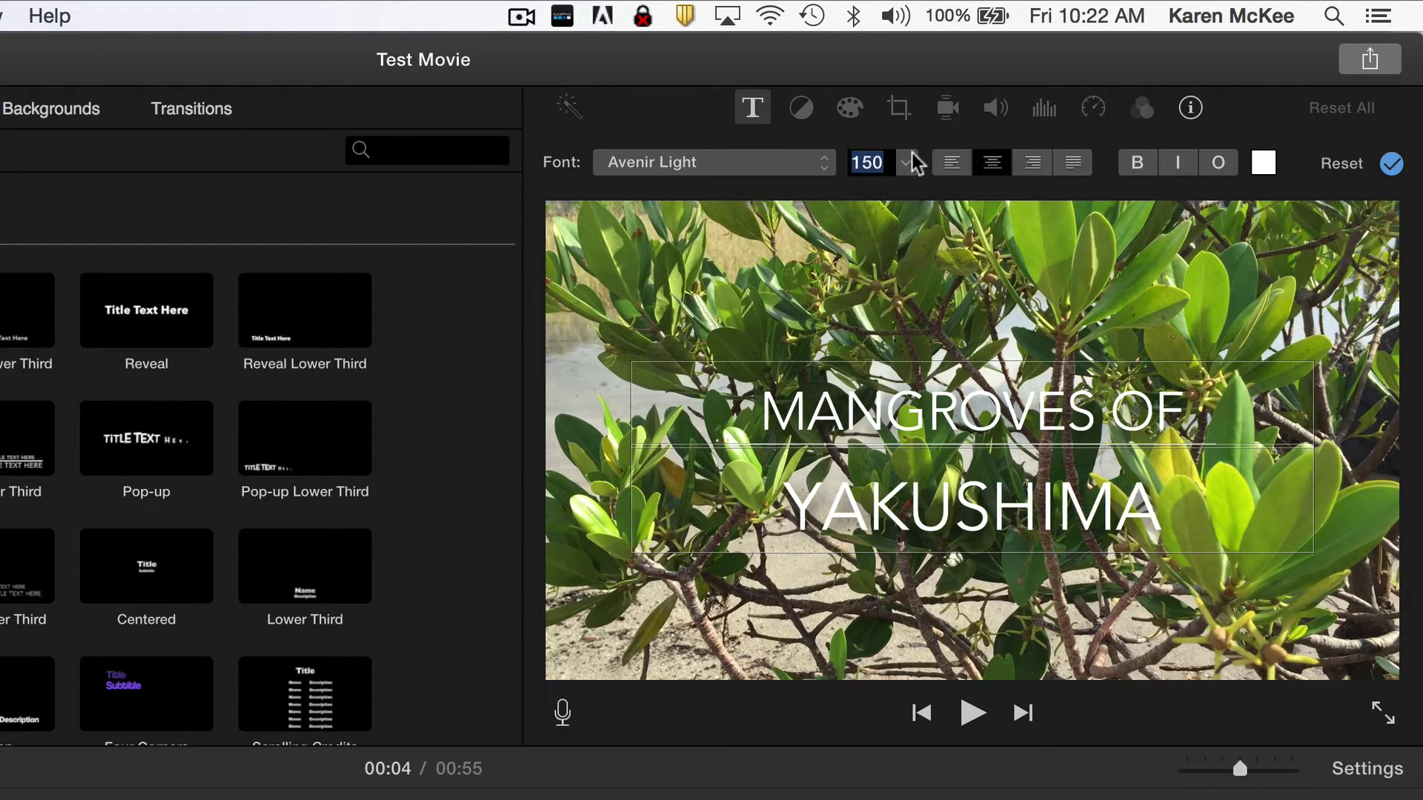
Try left alignment, return to centred text, and bring up the text colour choices.
left_click(952, 165)
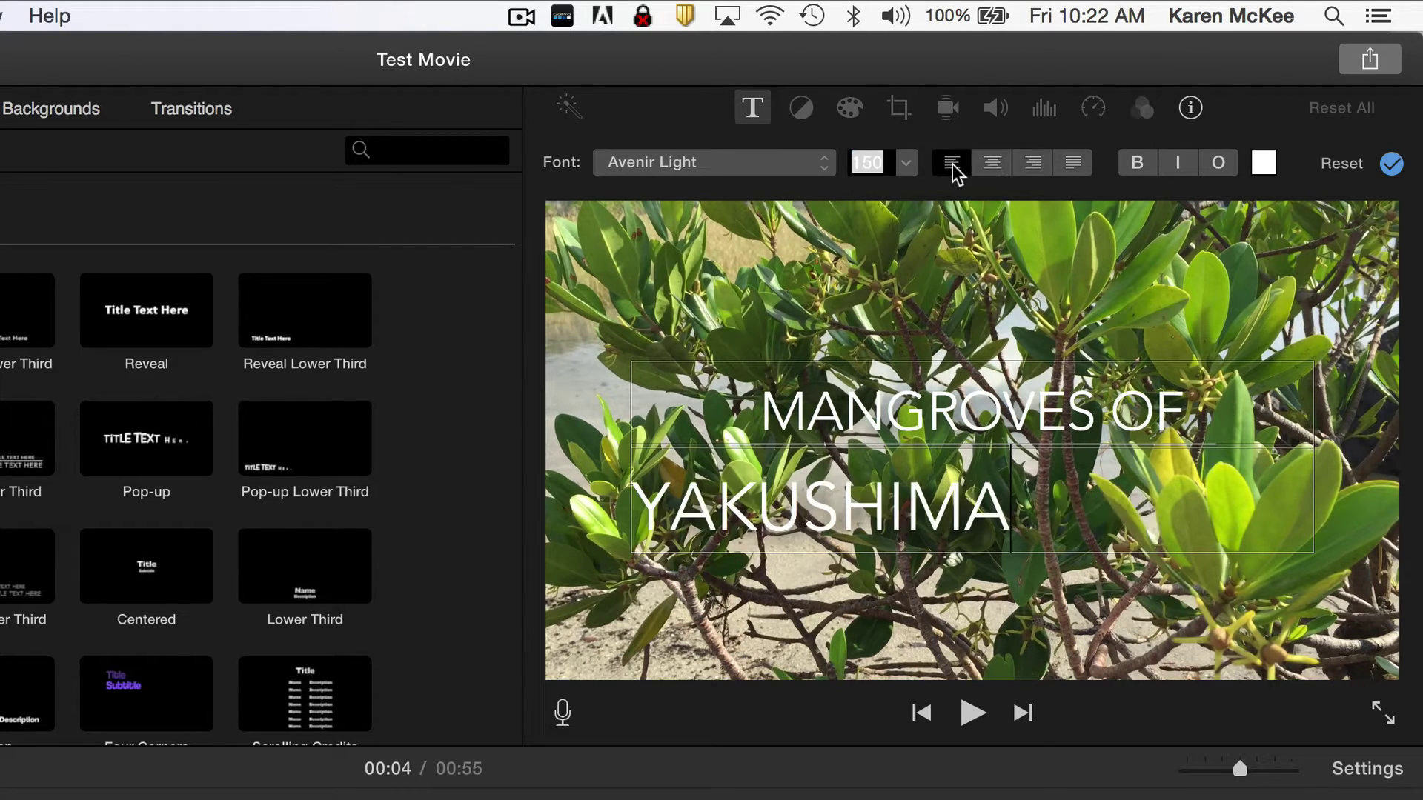
left_click(993, 164)
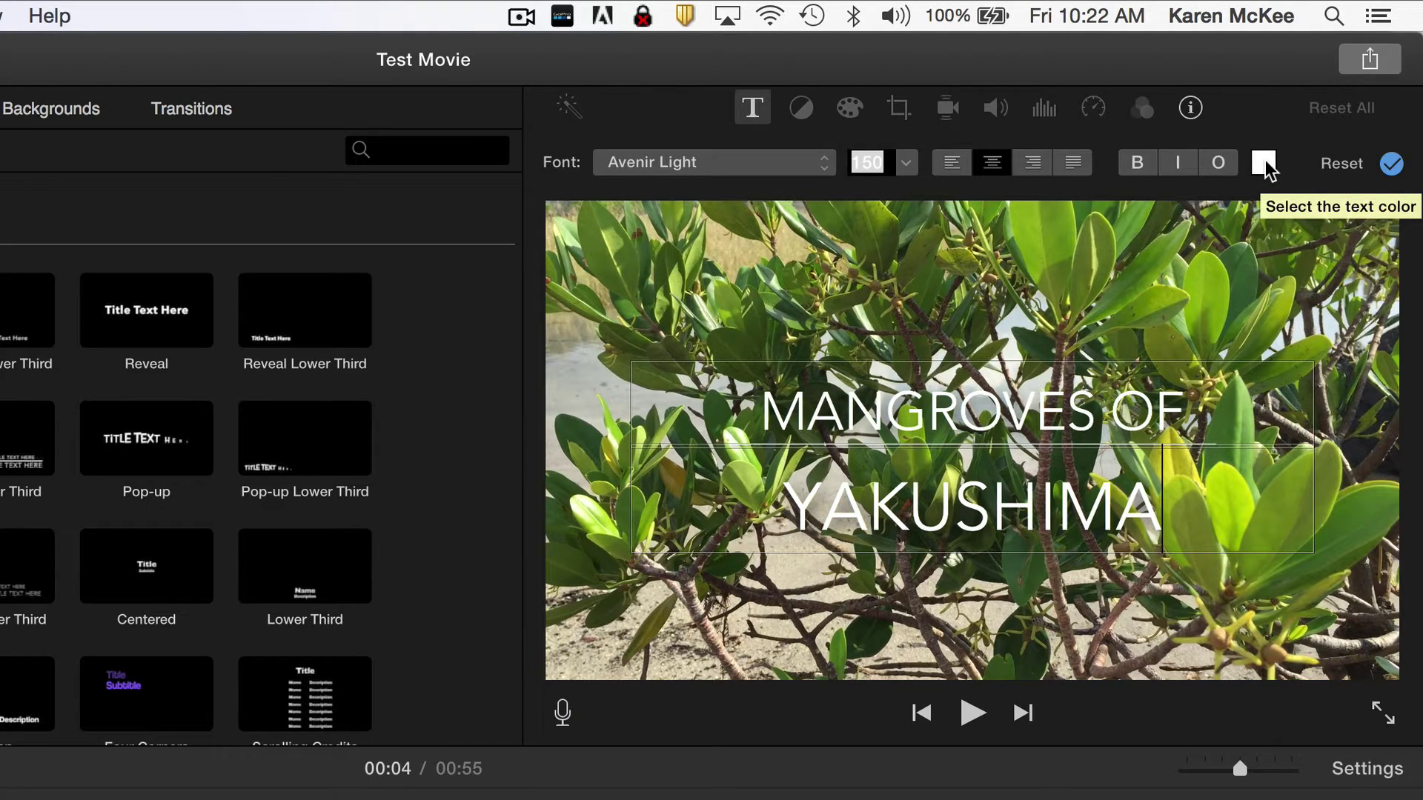
left_click(1265, 163)
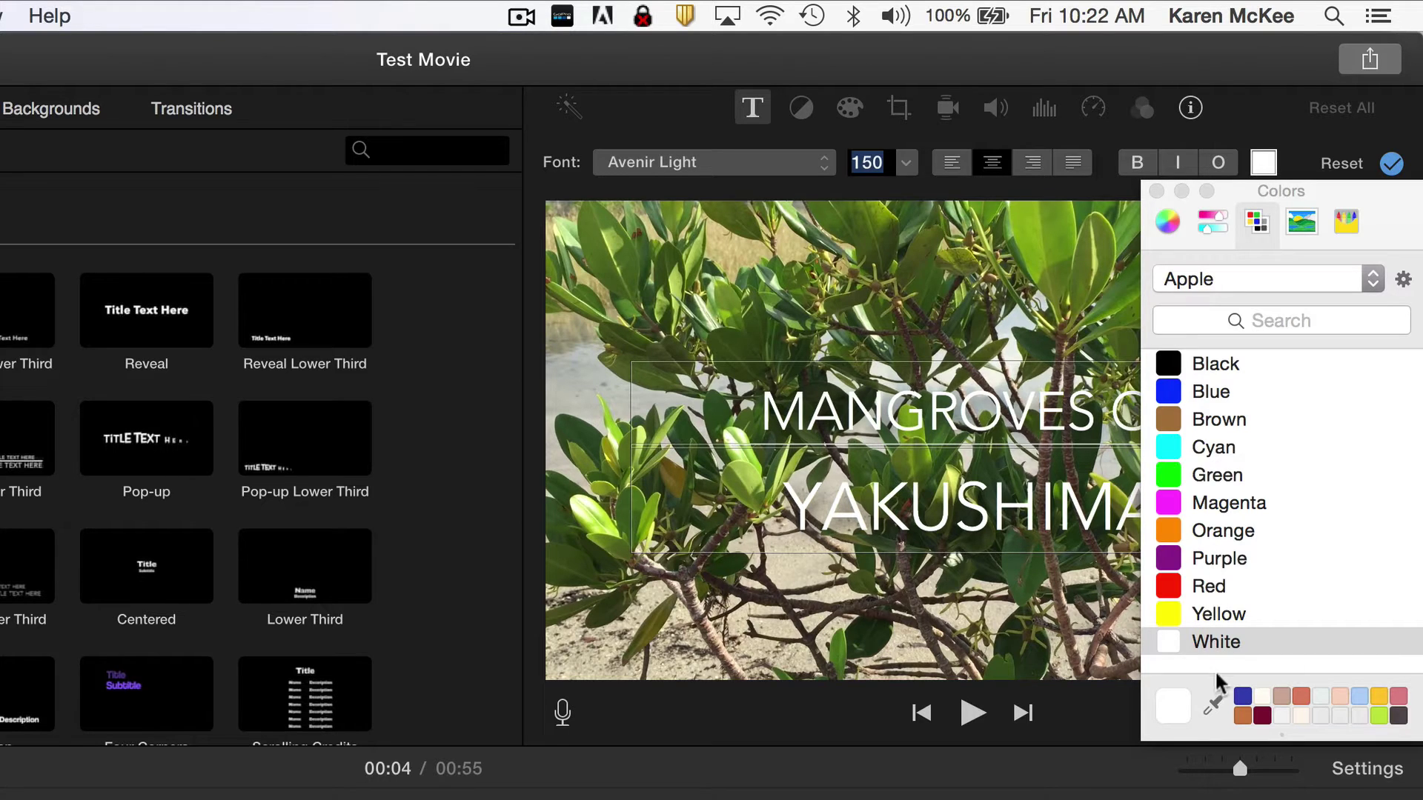
Sample a bright leaf green from the video frame and save it as a custom swatch.
left_click(1212, 705)
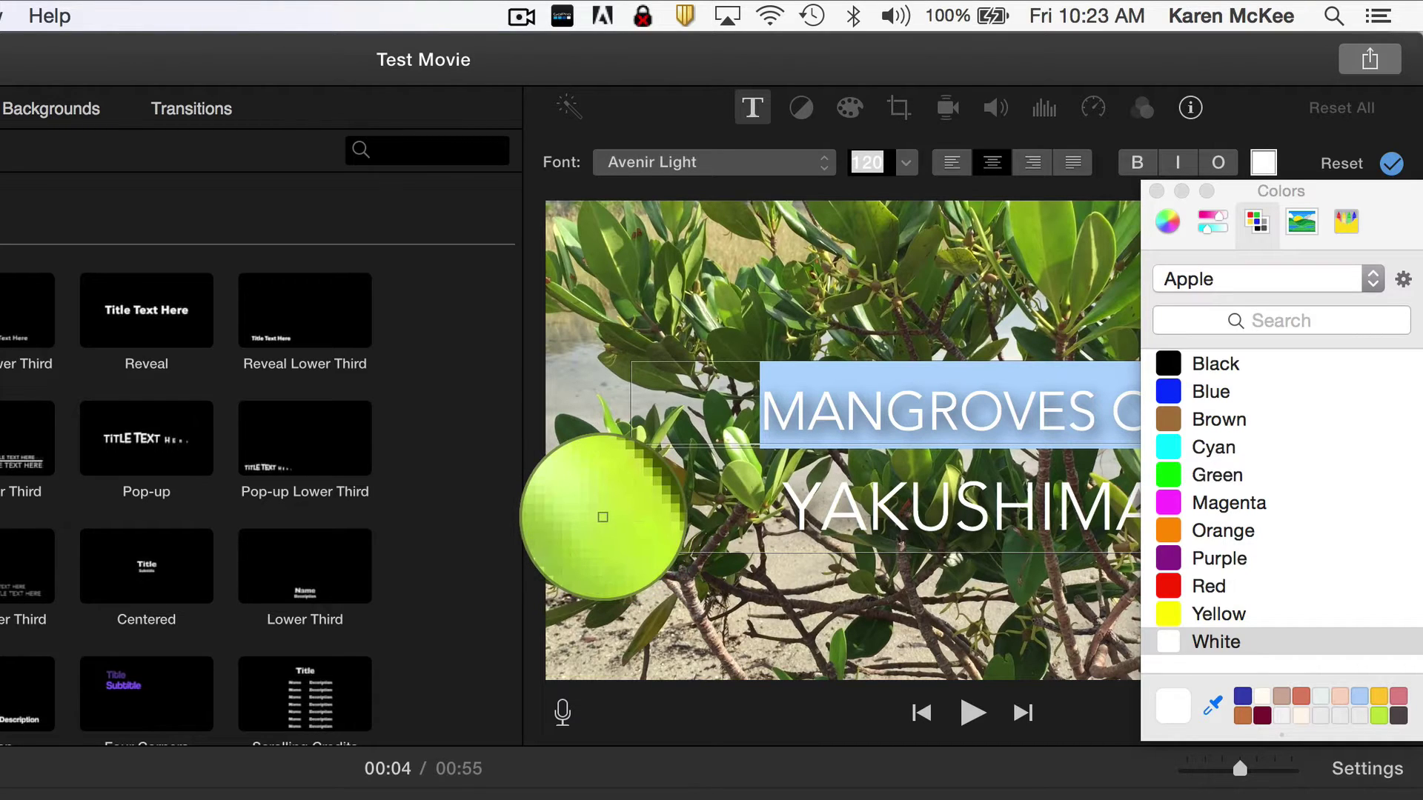
left_click(603, 517)
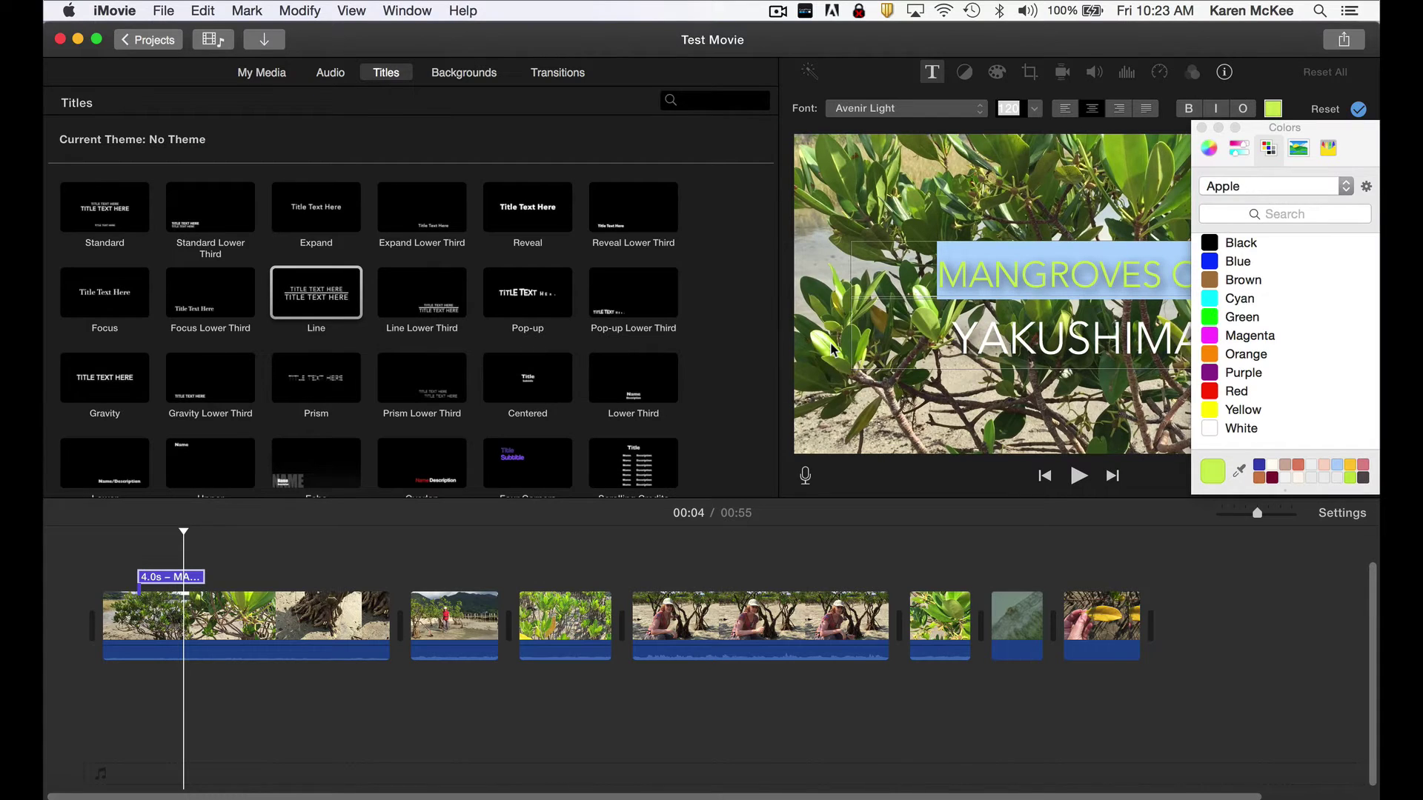
left_click_drag(1351, 141, 1326, 406)
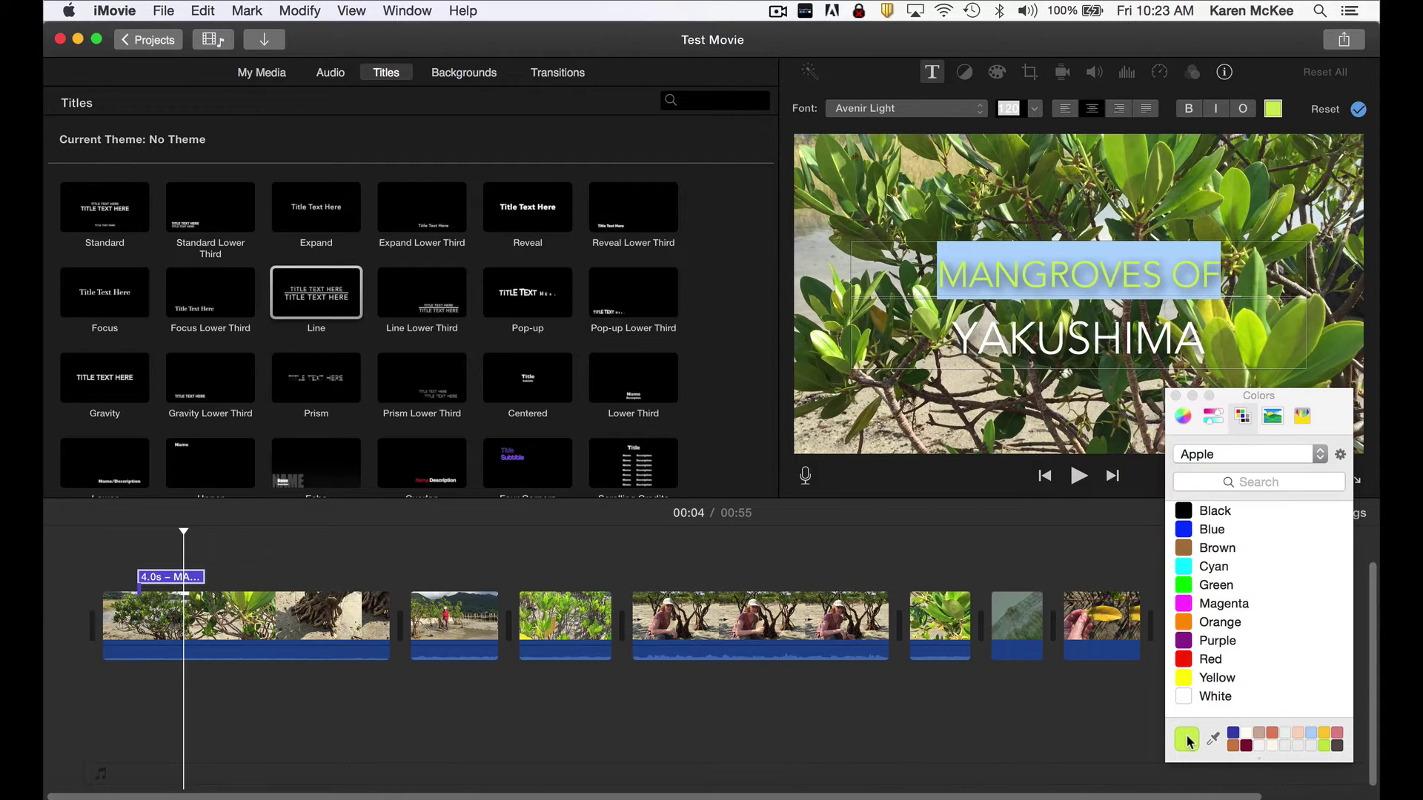
left_click_drag(1188, 741, 1280, 741)
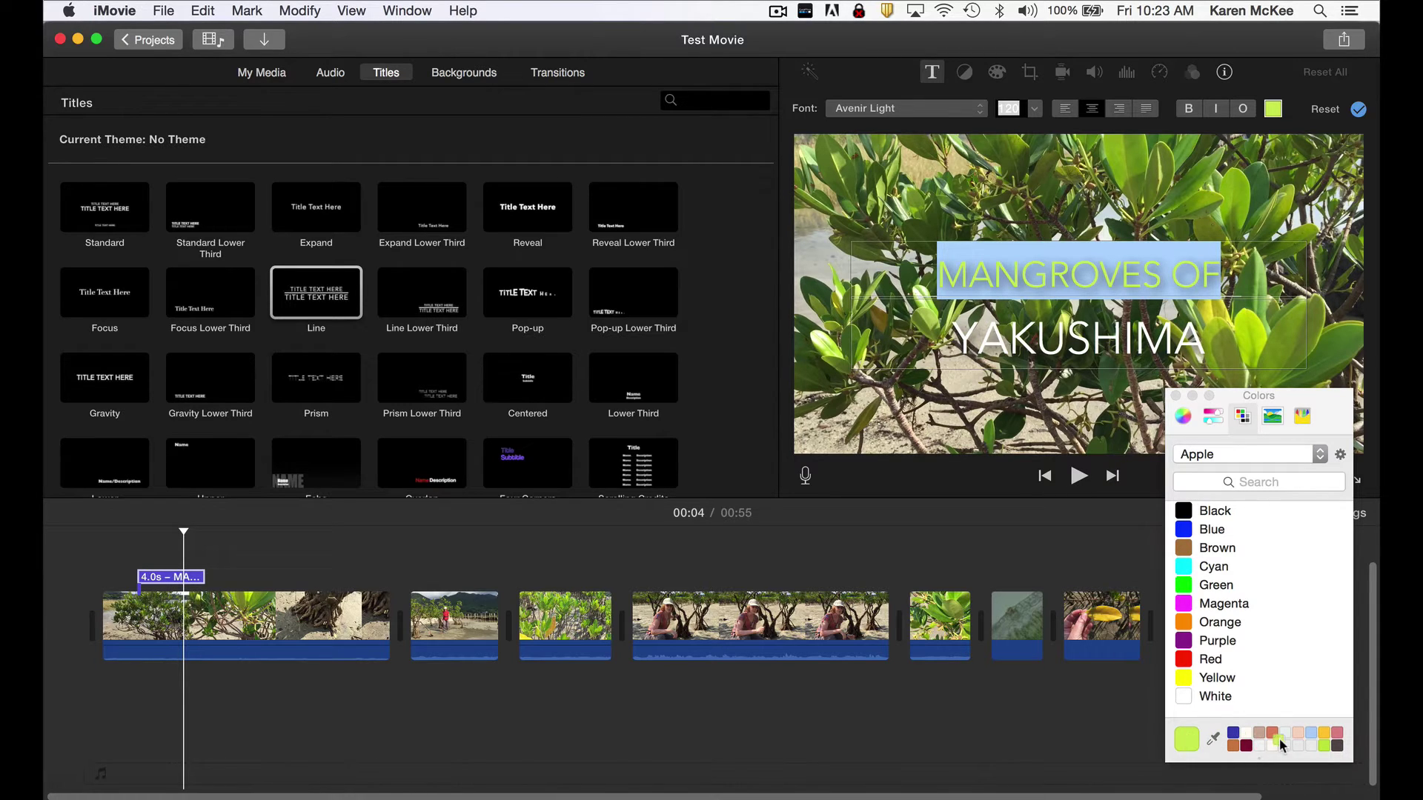
left_click(1324, 746)
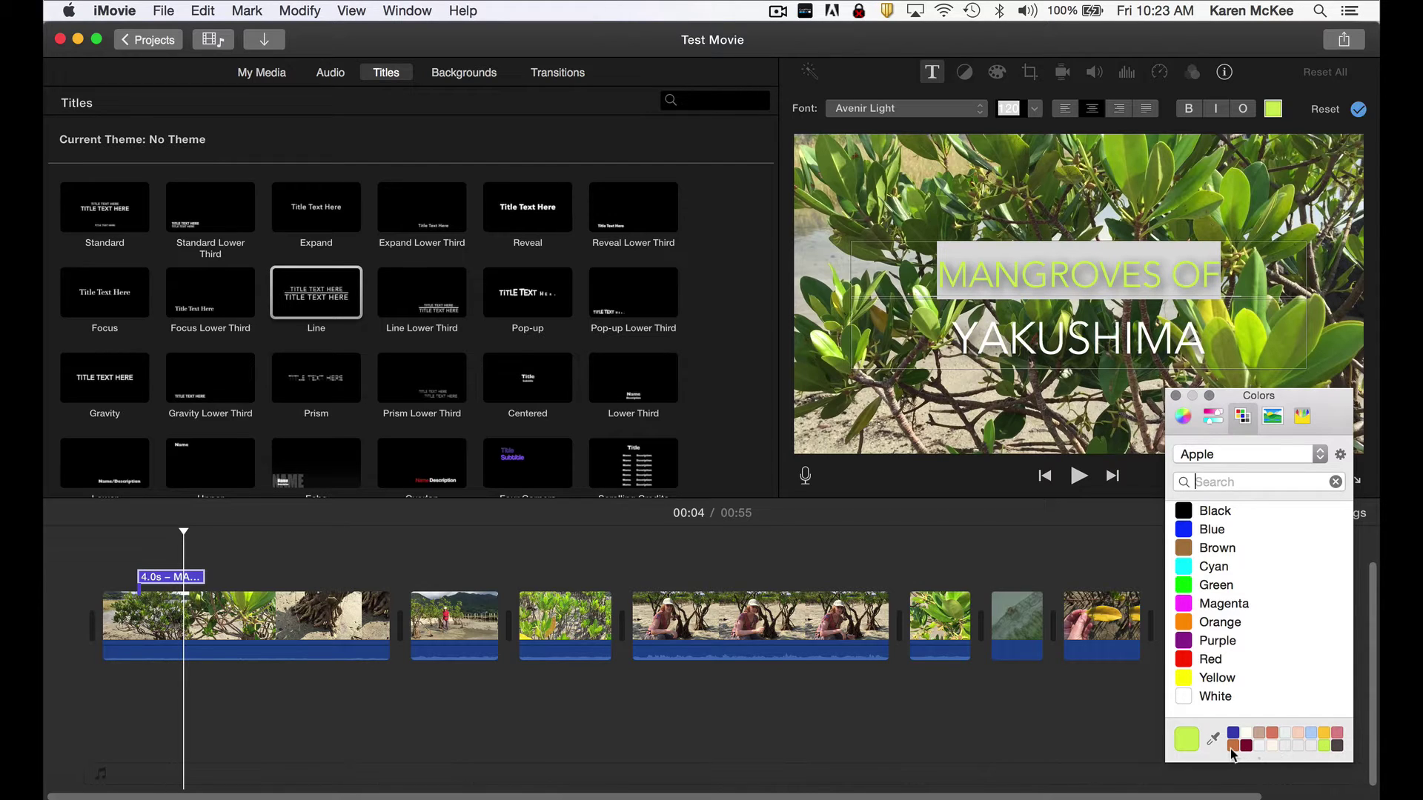
Colour YAKUSHIMA light green, then reset the title to default white text and close Colors.
left_click(1130, 348)
left_click_drag(1205, 340, 964, 327)
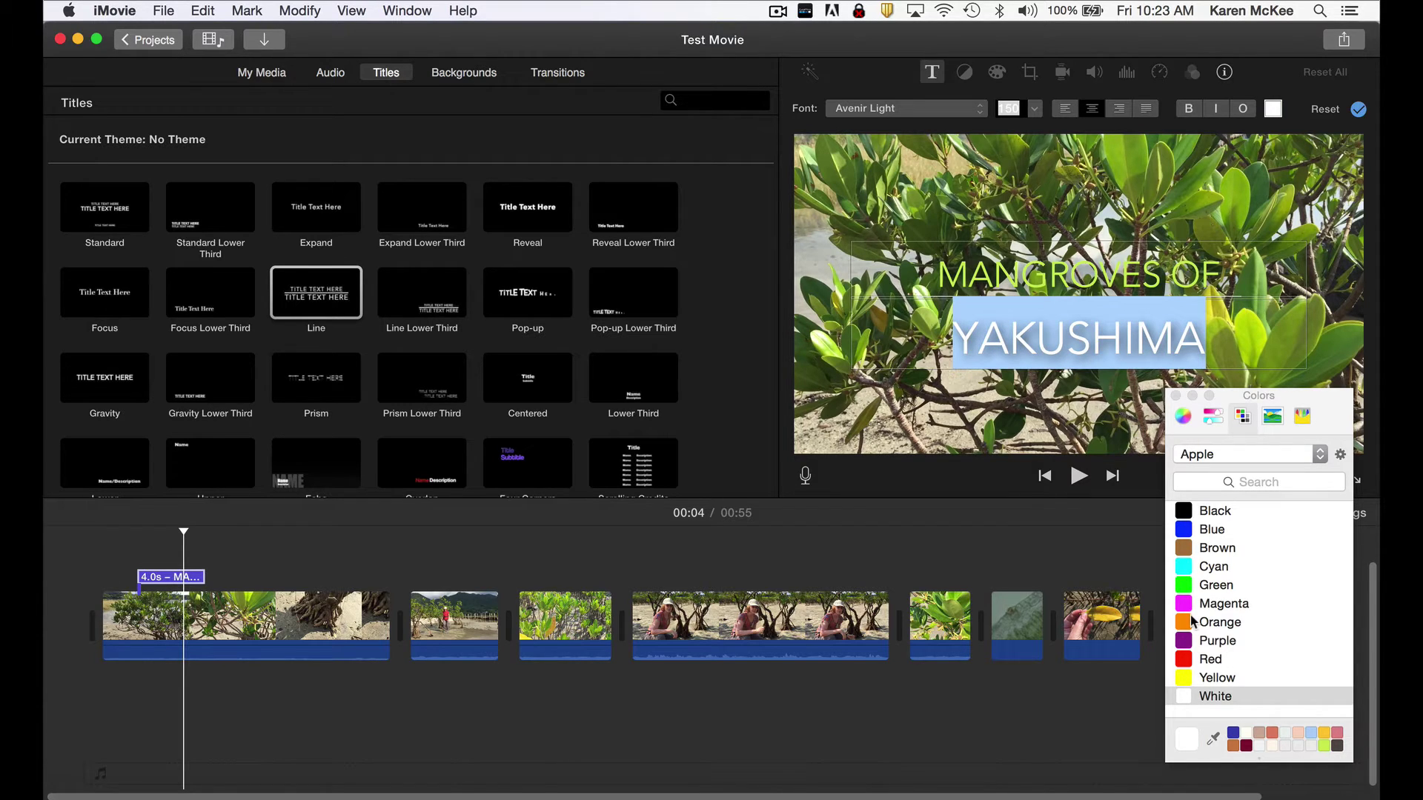
left_click(1324, 746)
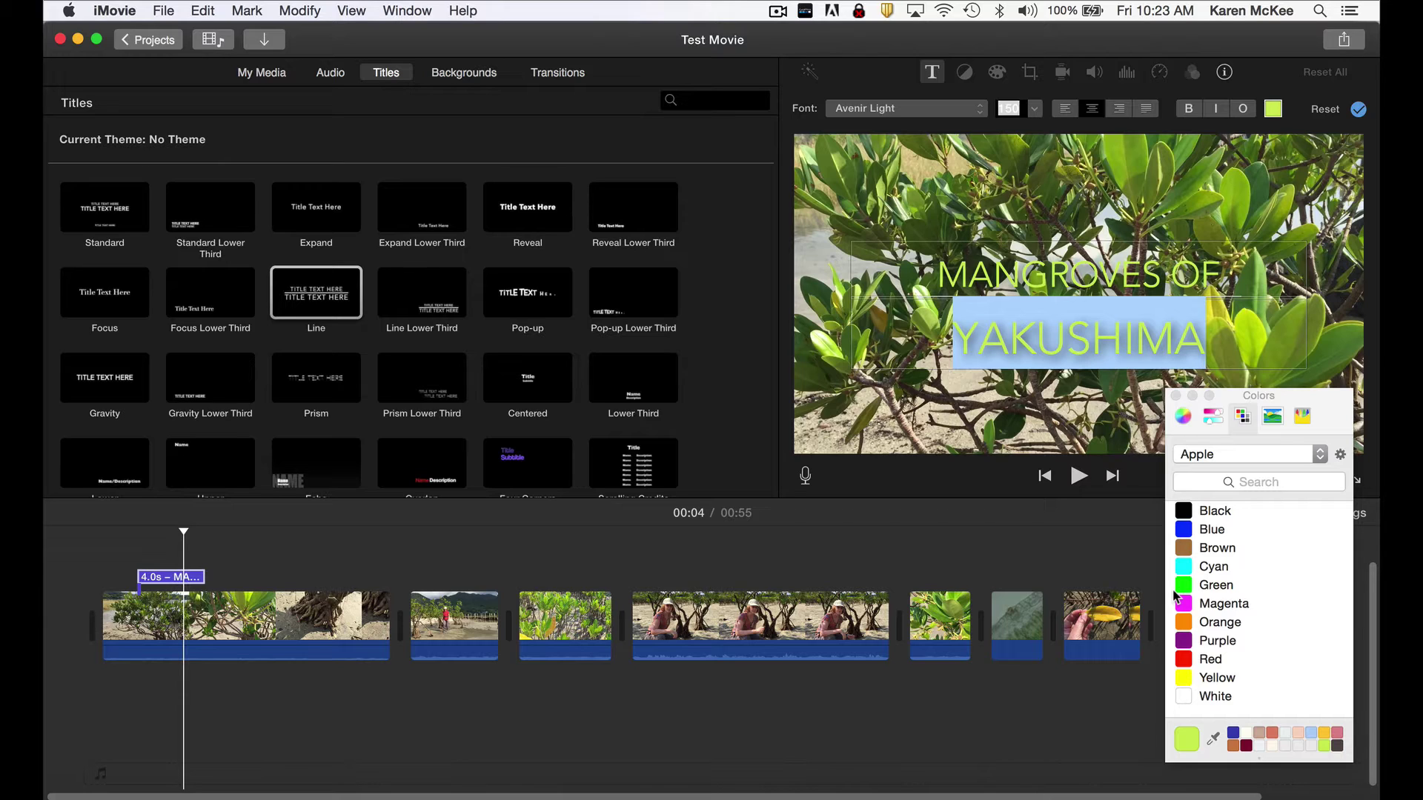
scroll(1219, 589, "down", 1)
left_click(1324, 110)
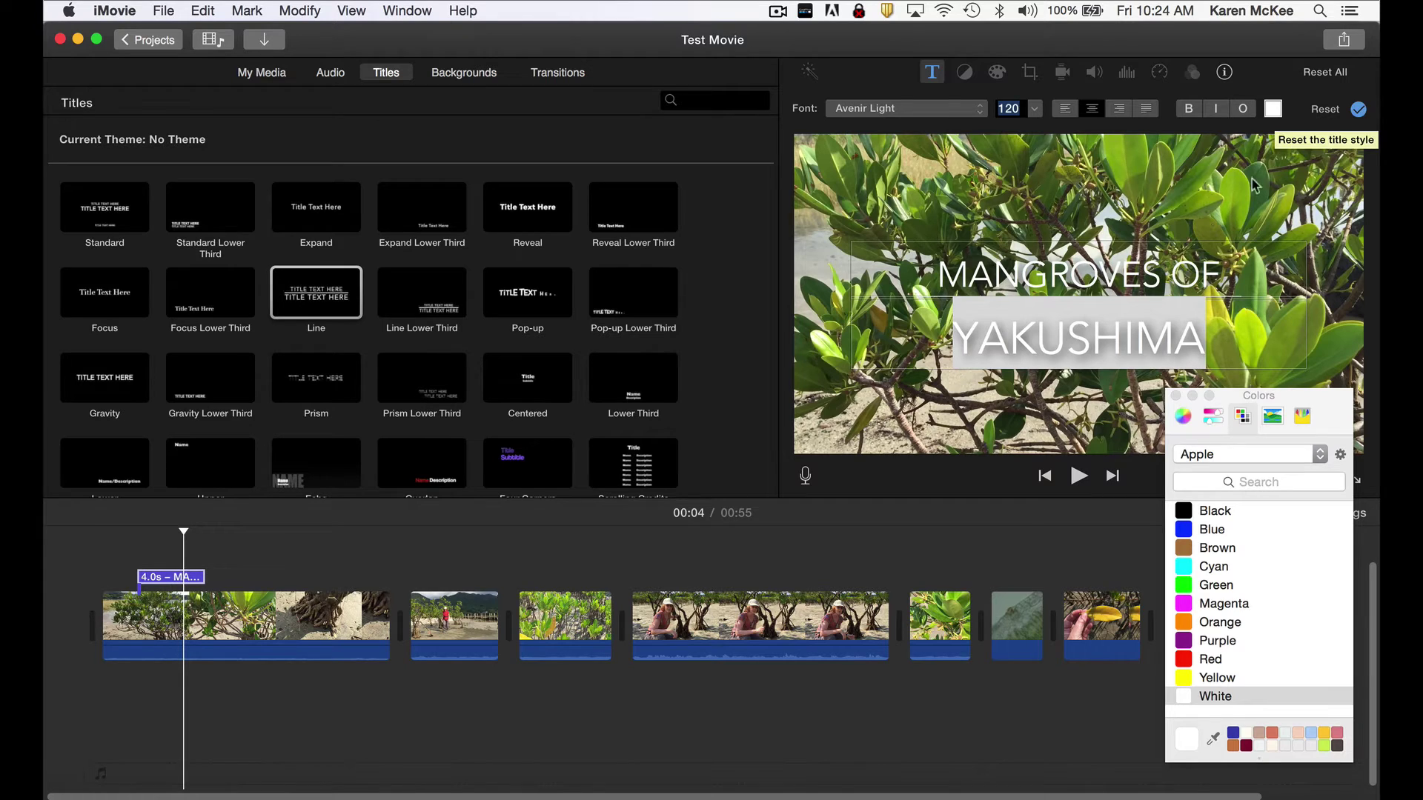
left_click(1175, 397)
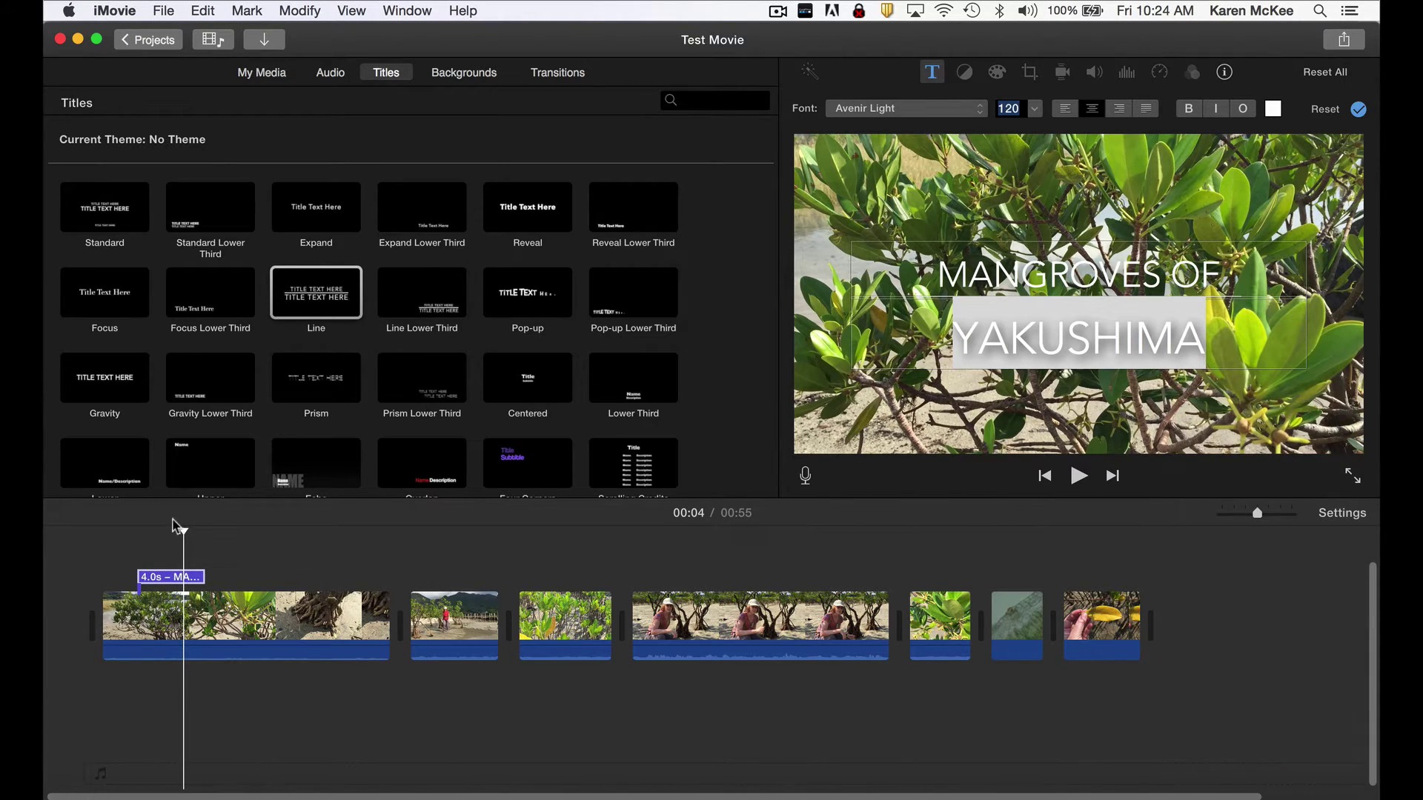
Play the opening from the start to preview the title.
left_click_drag(180, 525, 112, 525)
key("space")
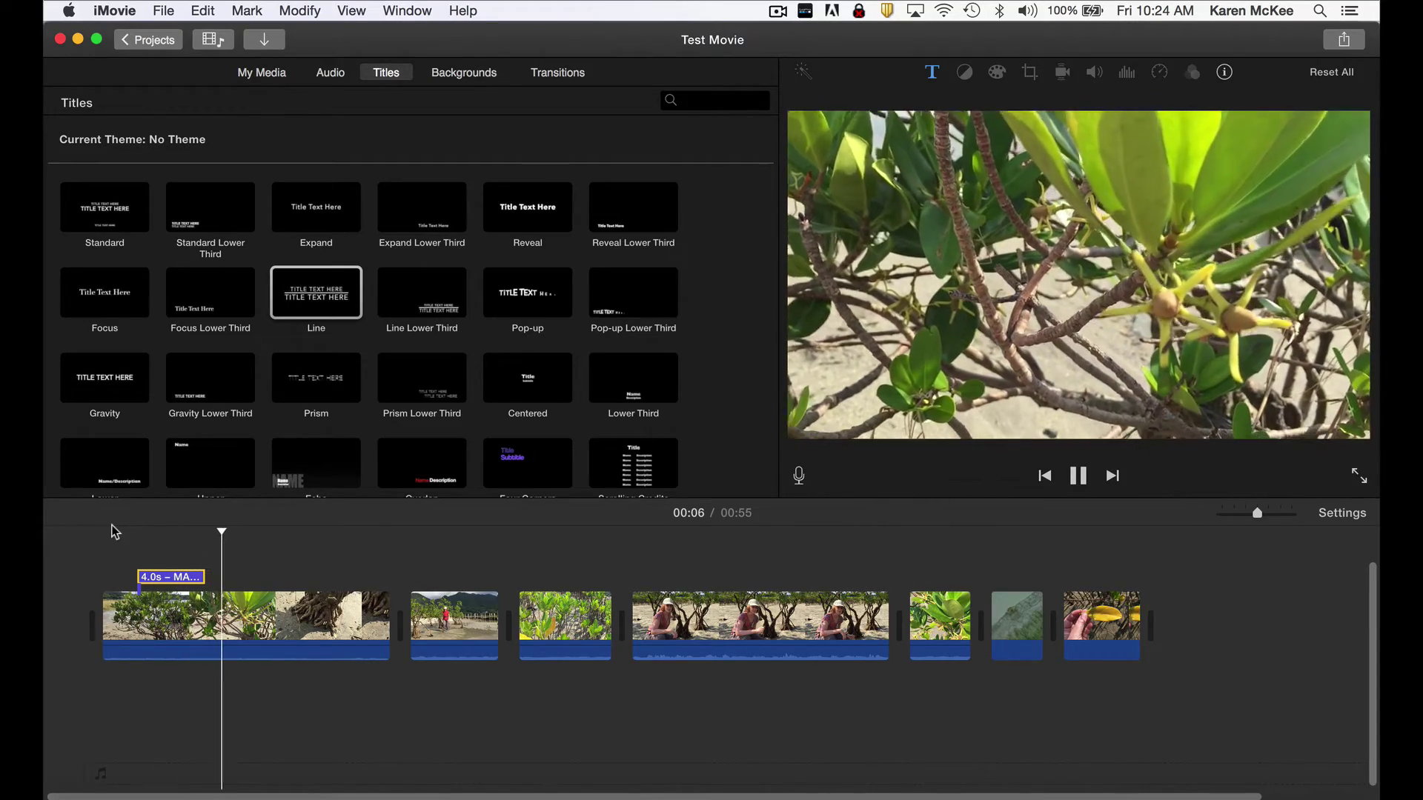
key("space")
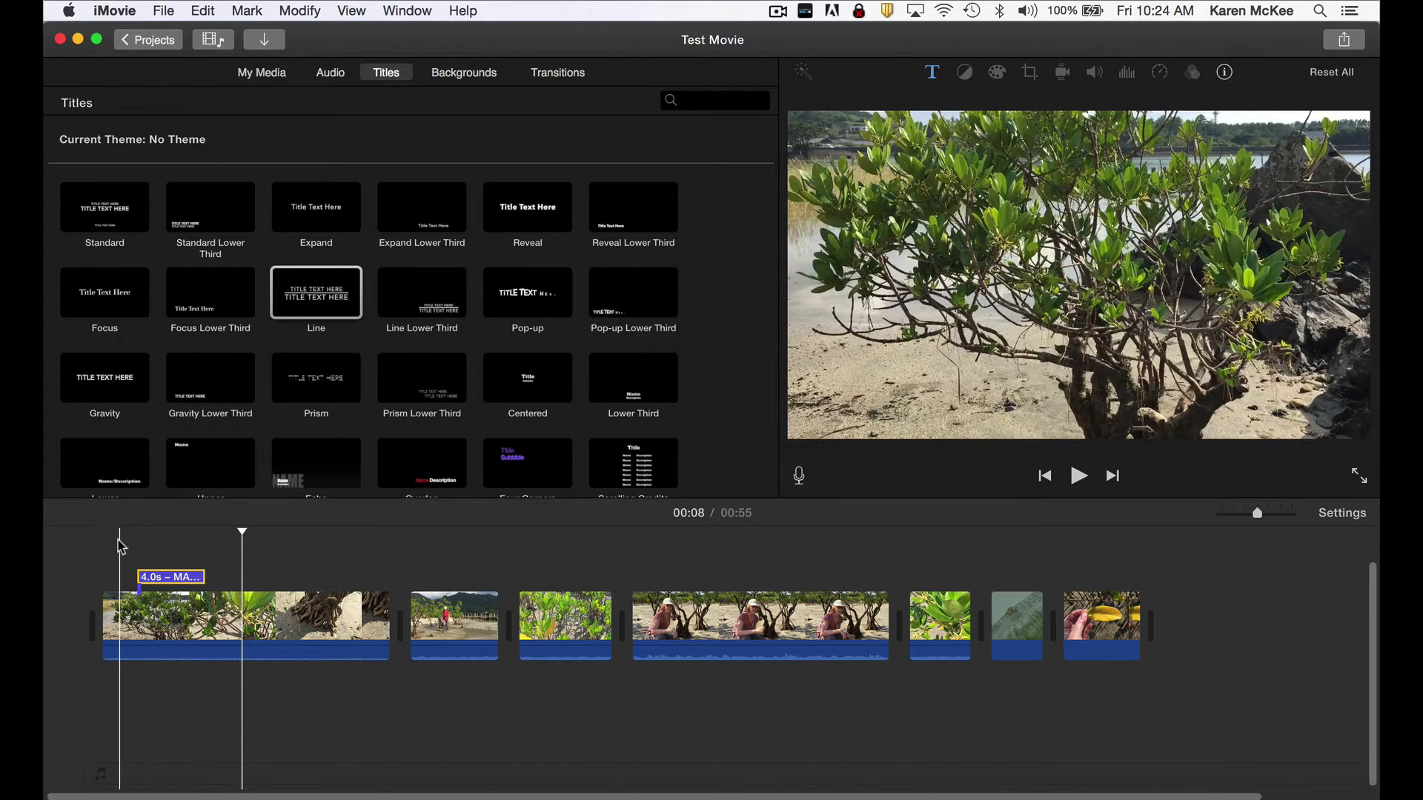
Extend the title to 9.1 seconds, move it later in the clip, and replay it.
left_click_drag(202, 579, 288, 580)
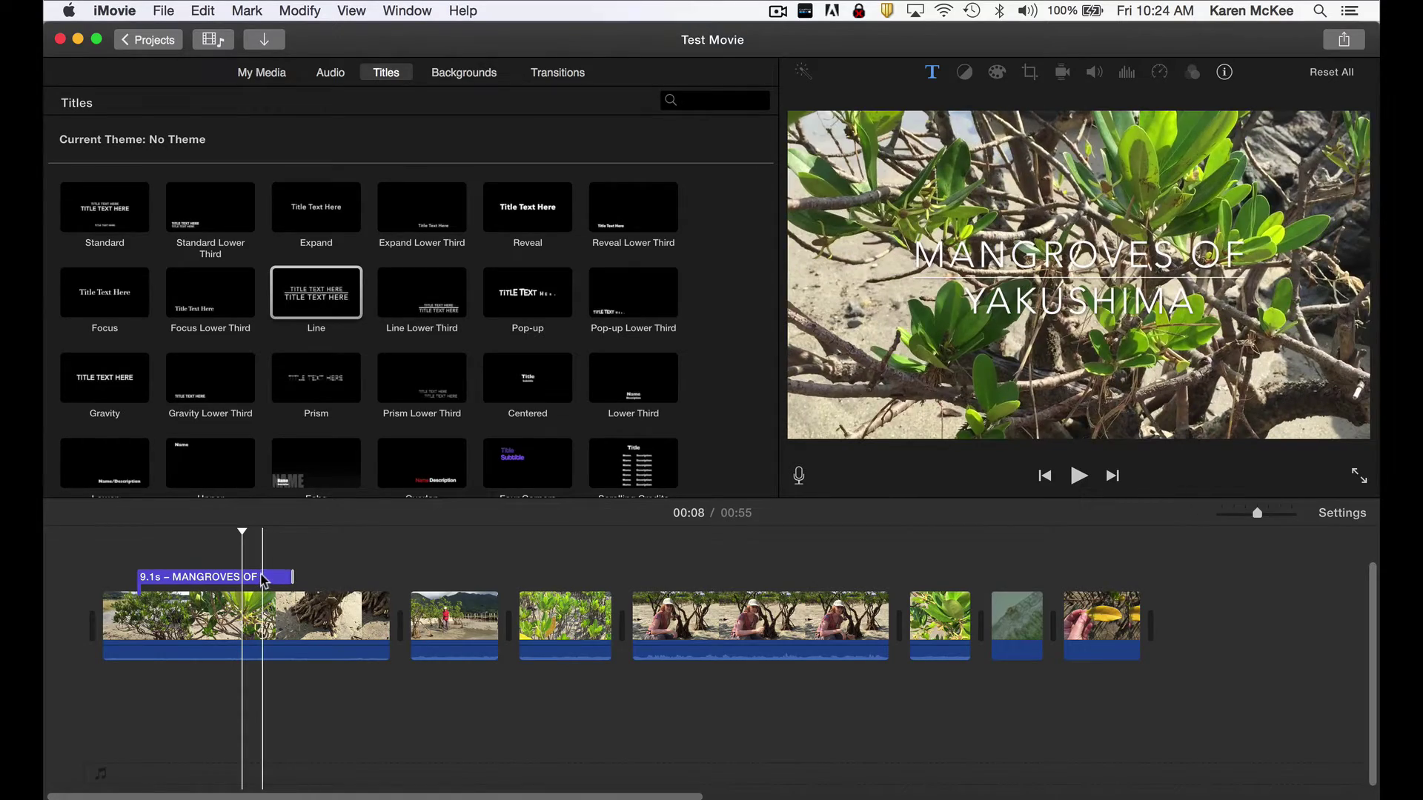
left_click_drag(278, 578, 430, 579)
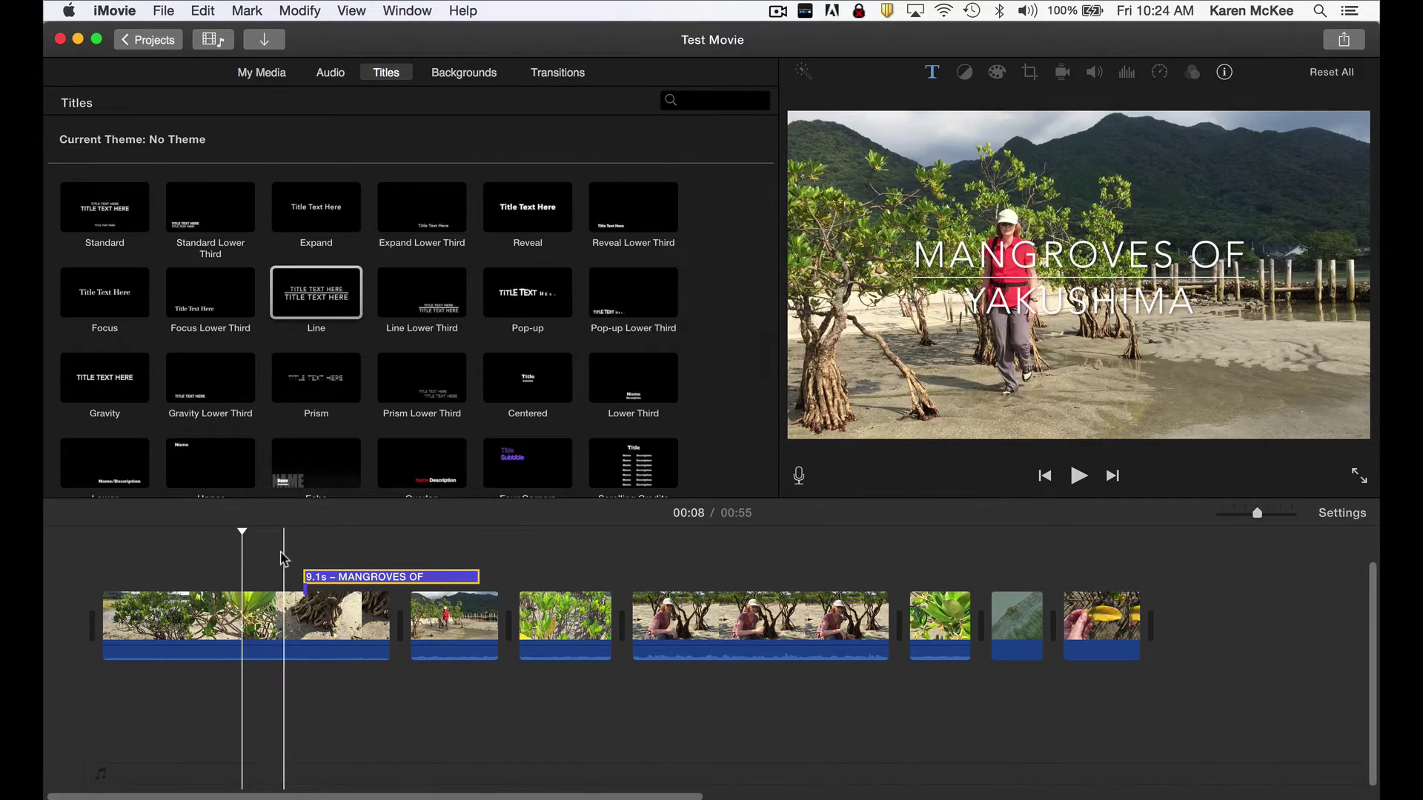
left_click(300, 555)
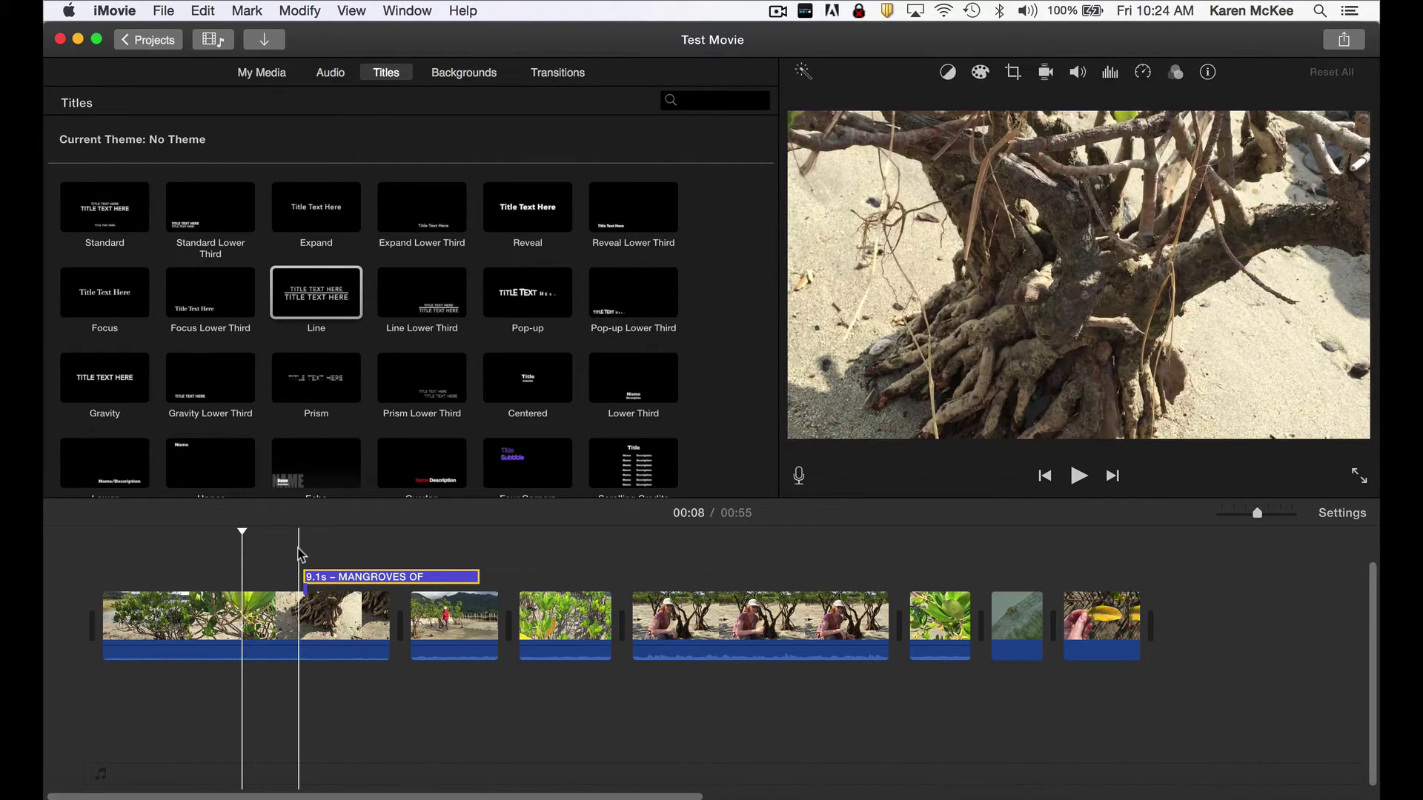
key("space")
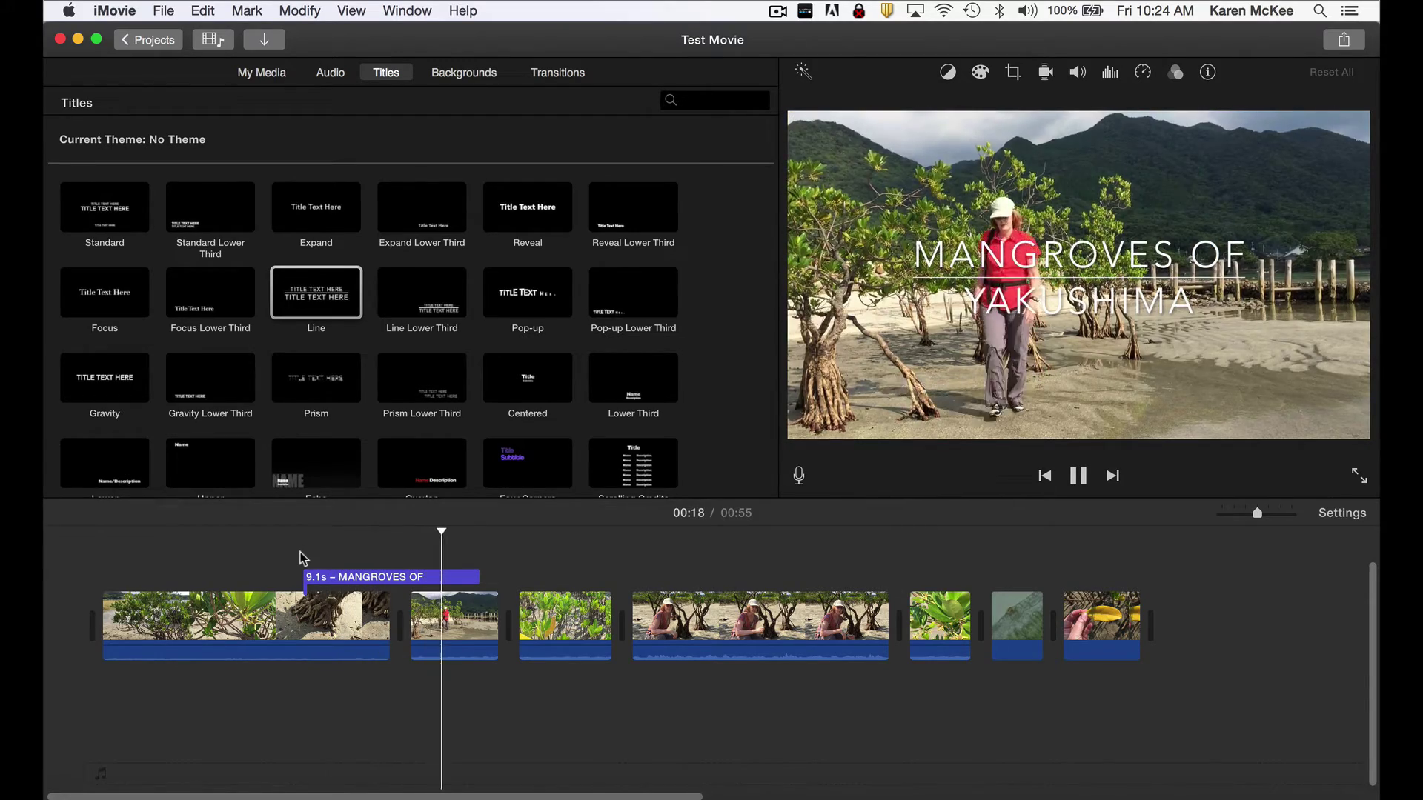
key("space")
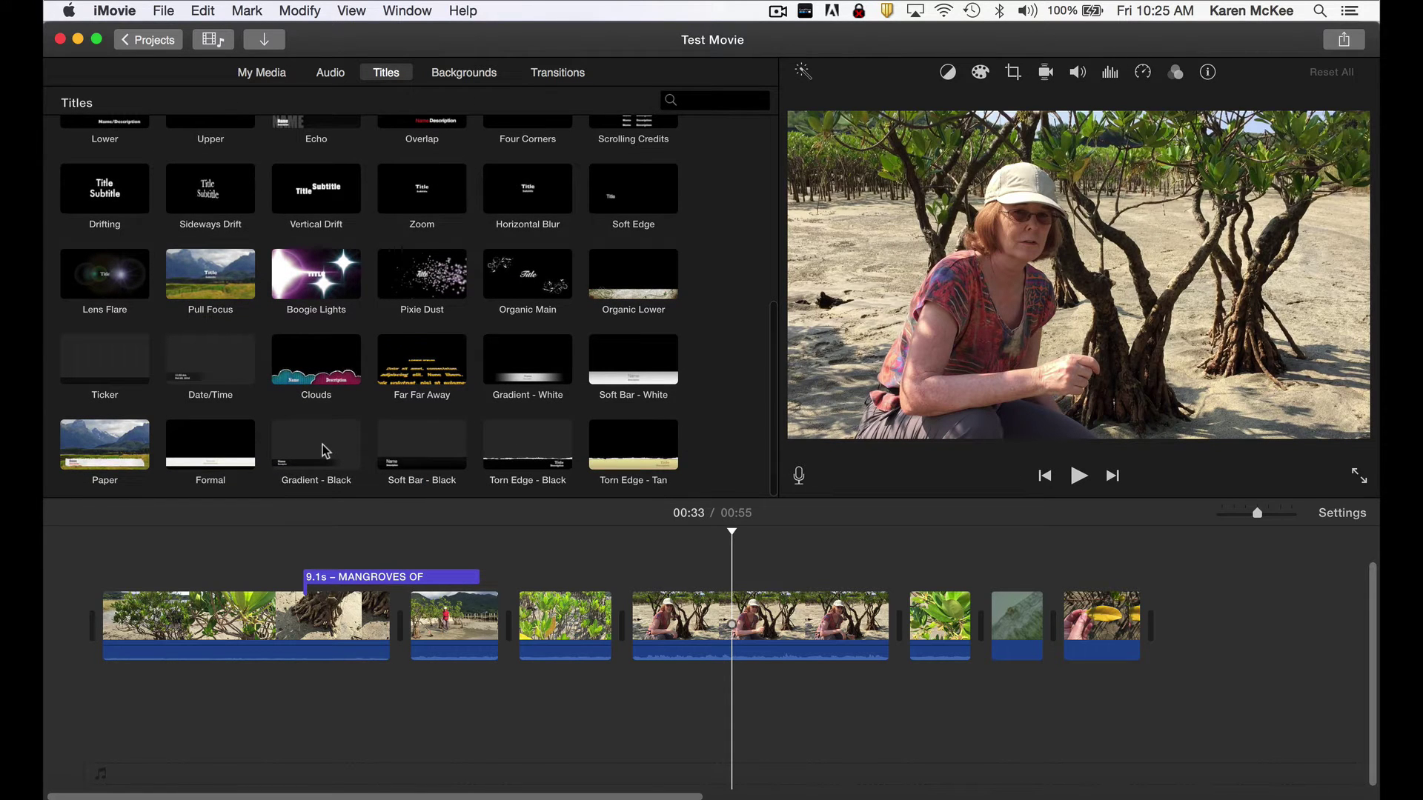
Add a Gradient - Black title over the interview with the speaker's name and 'Mangrove Ecologist', then preview it.
left_click_drag(325, 448, 643, 552)
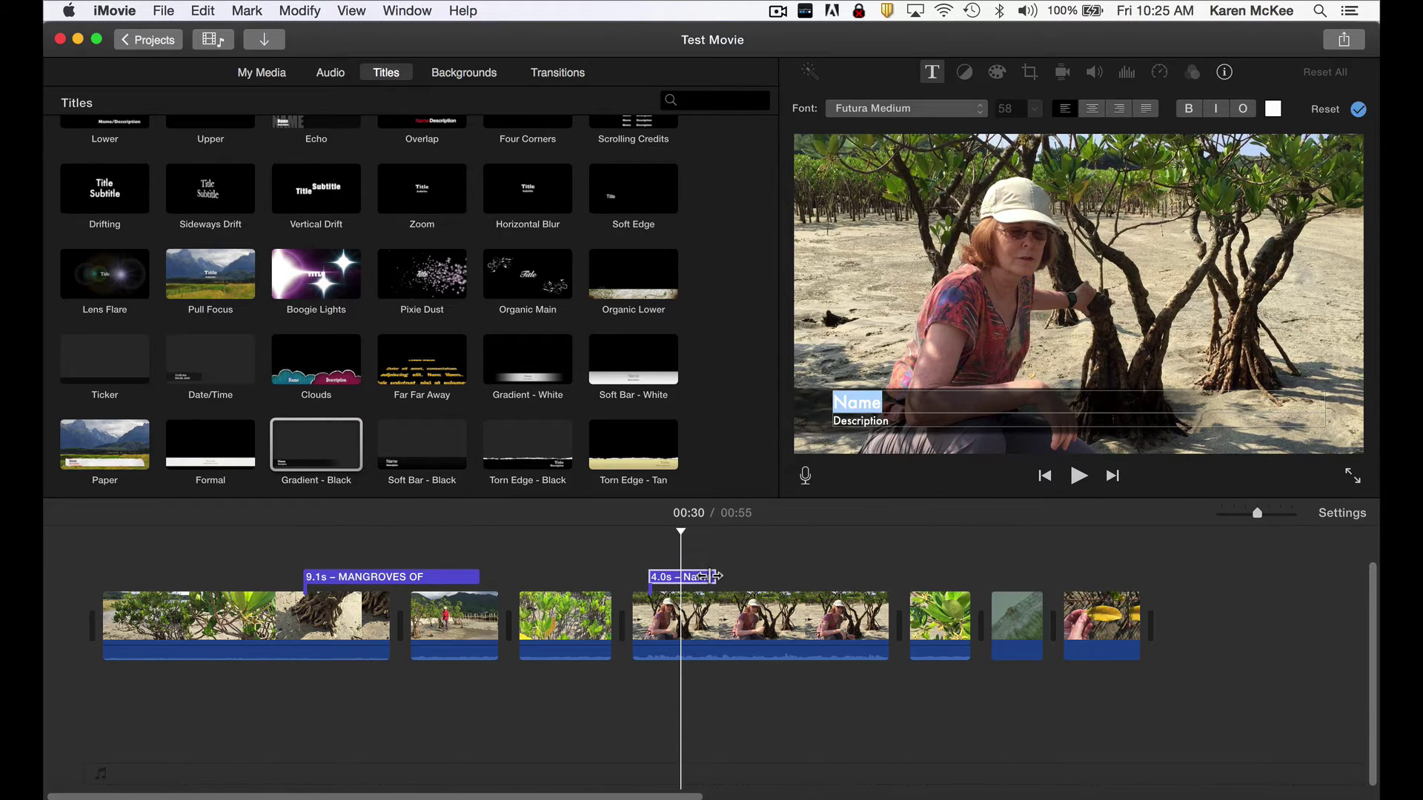
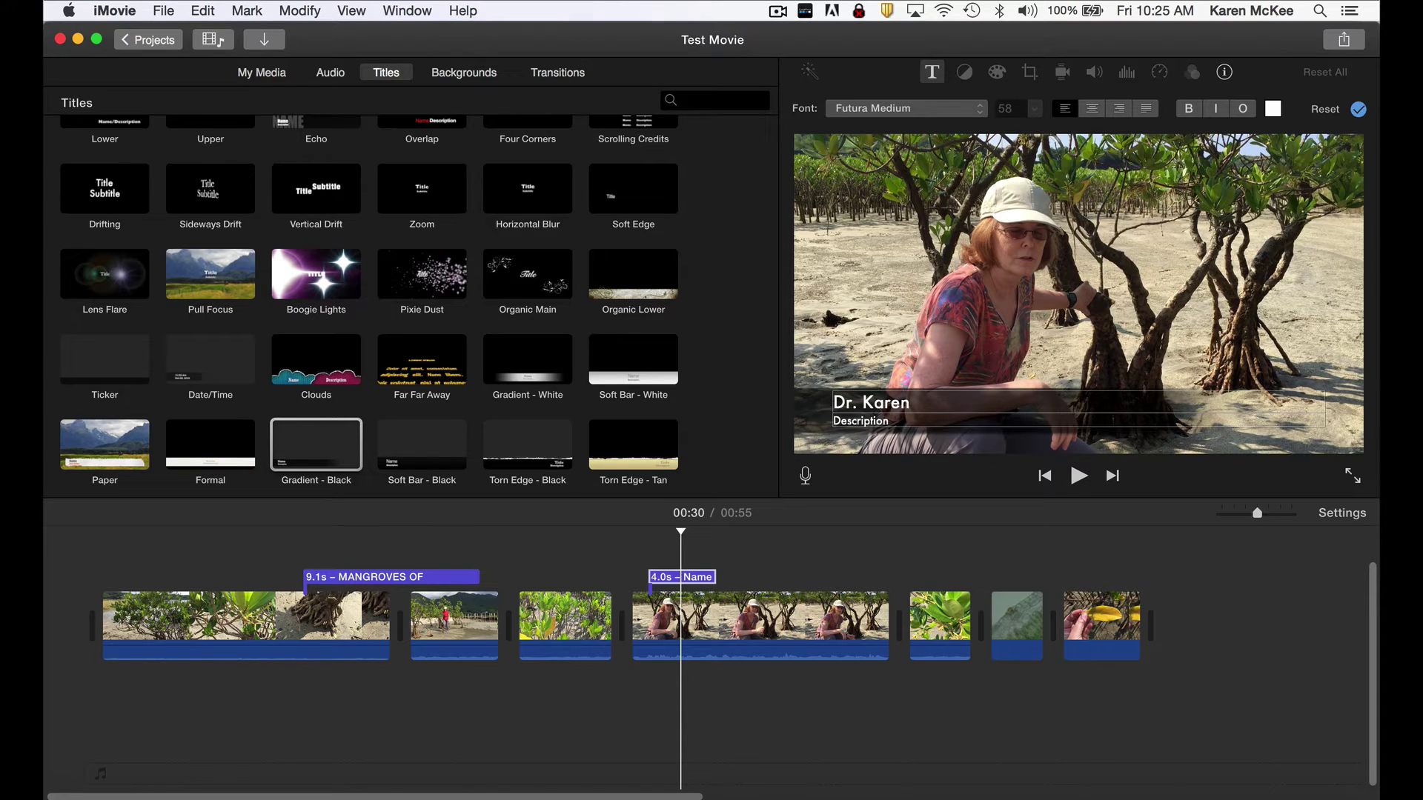
left_click(876, 420)
left_click_drag(894, 412, 826, 411)
type("Mangrove Ecologist")
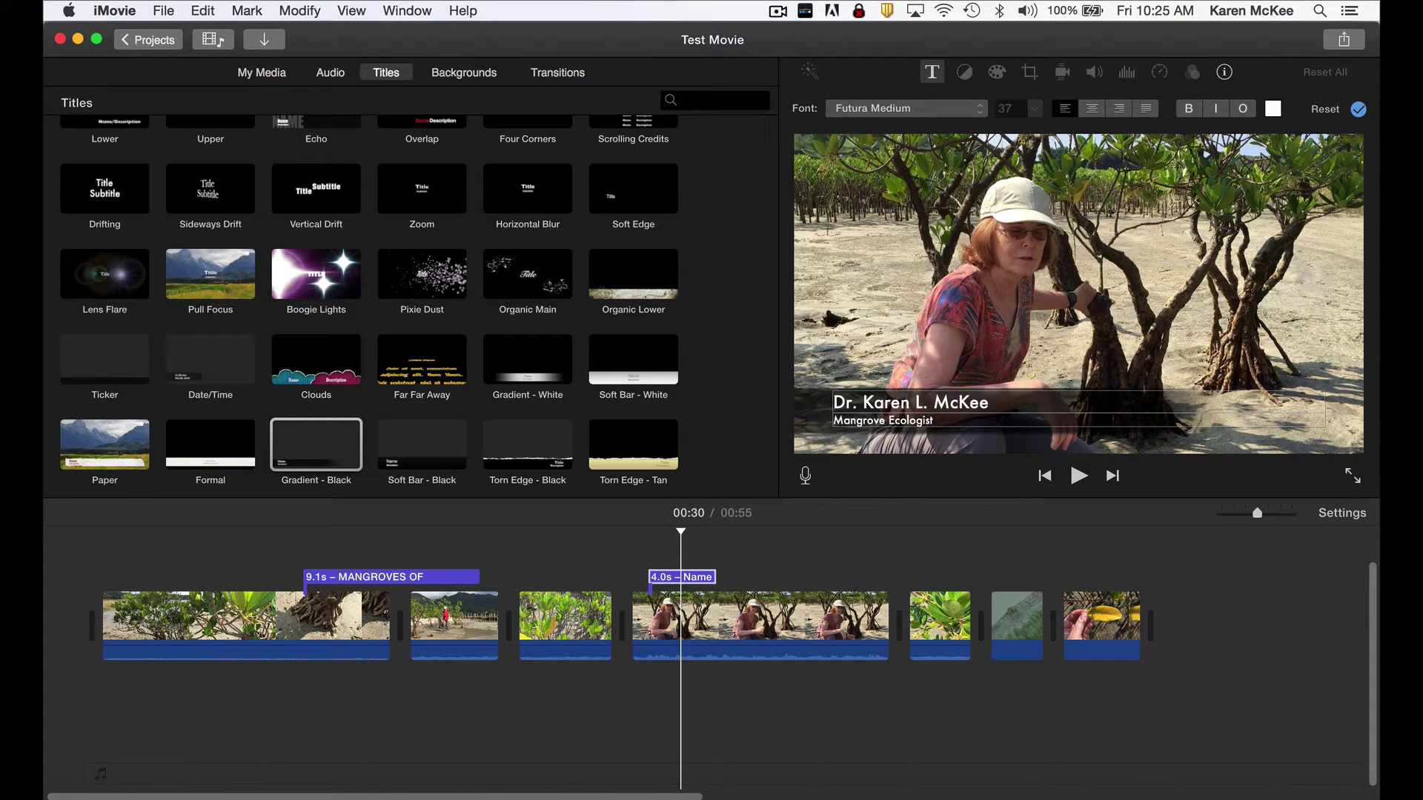
left_click(642, 523)
key("space")
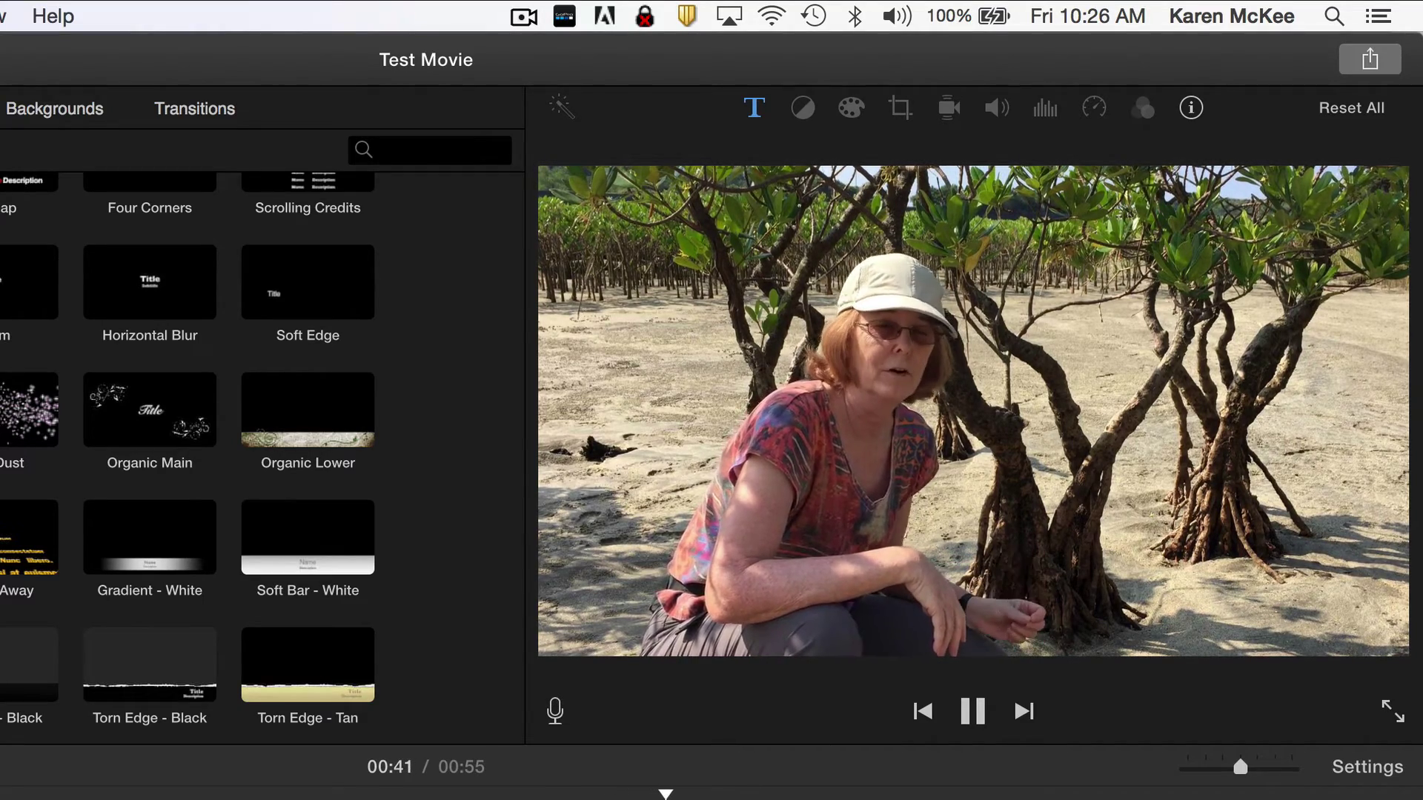
Stop the interview playback and show the Maps & Backgrounds browser.
key("space")
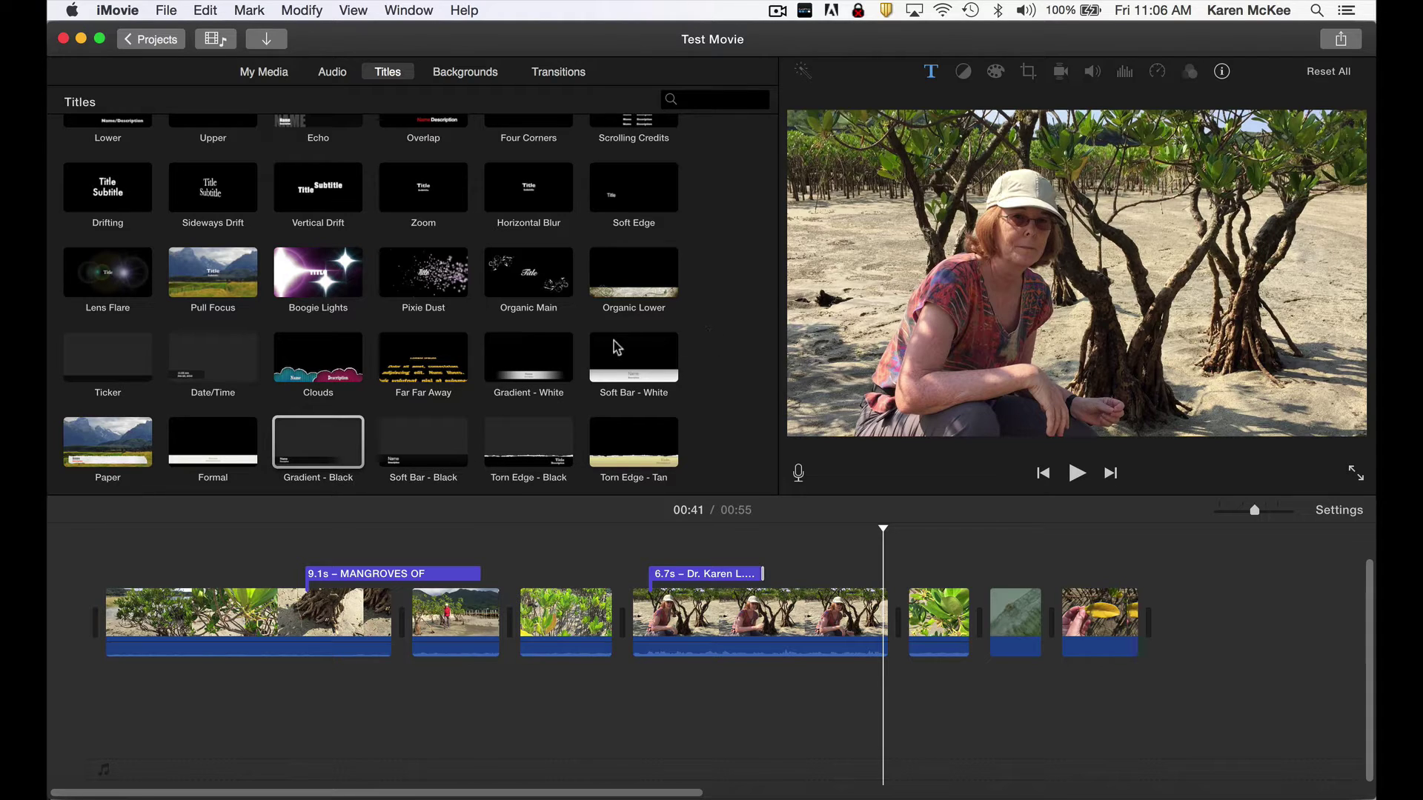
left_click(462, 72)
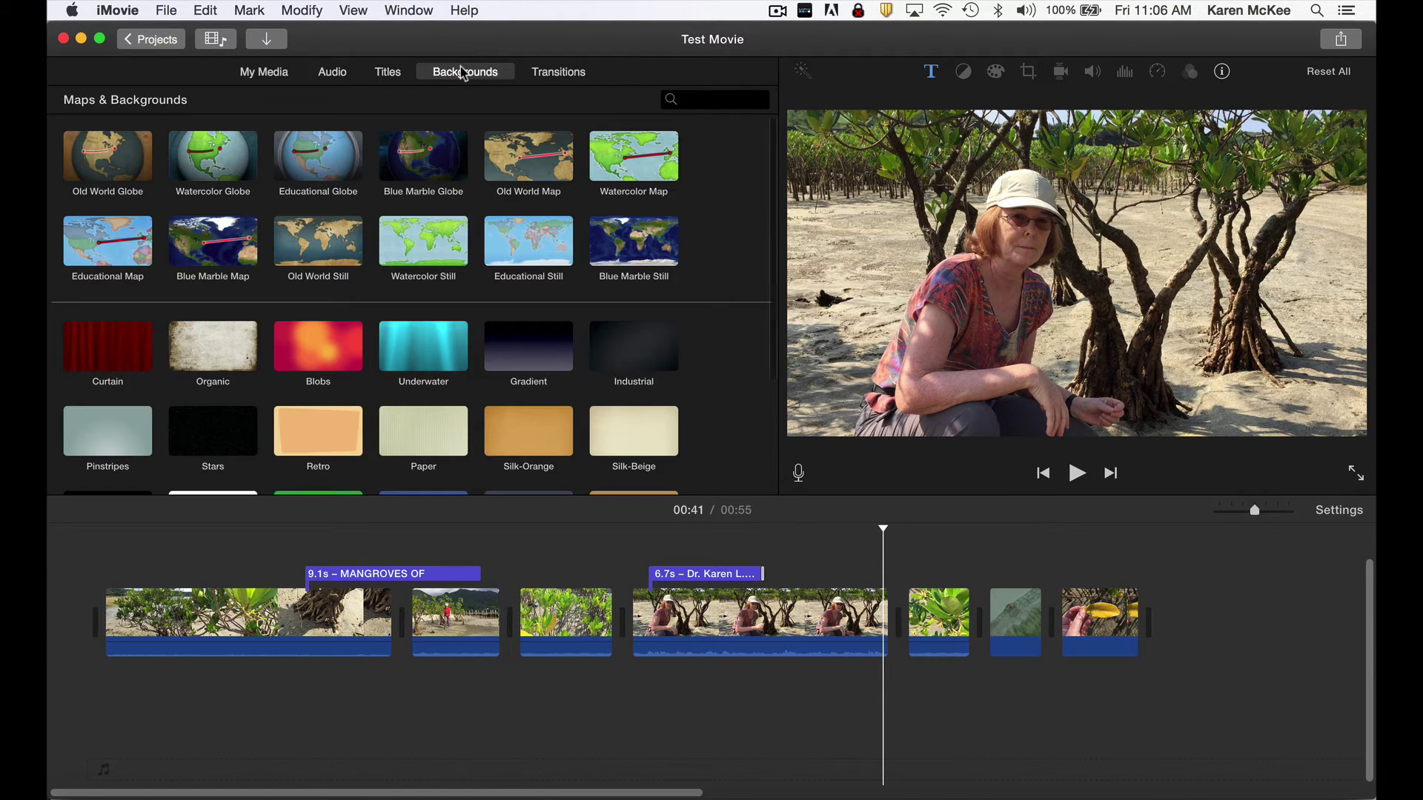
Insert the Blue Marble Globe after the opening clip and move the opening title back over the first clip.
scroll(447, 182, "up", 2)
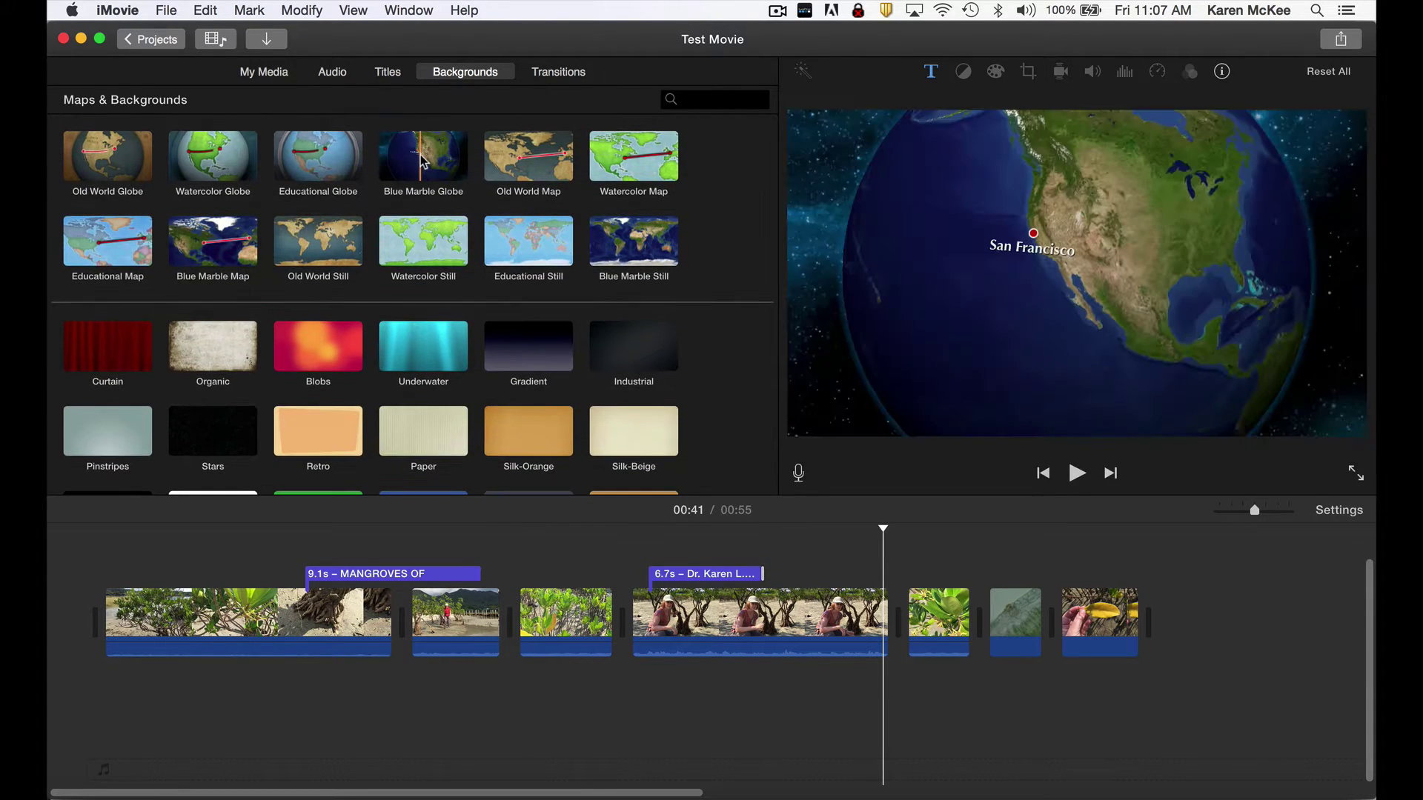
left_click_drag(421, 159, 400, 601)
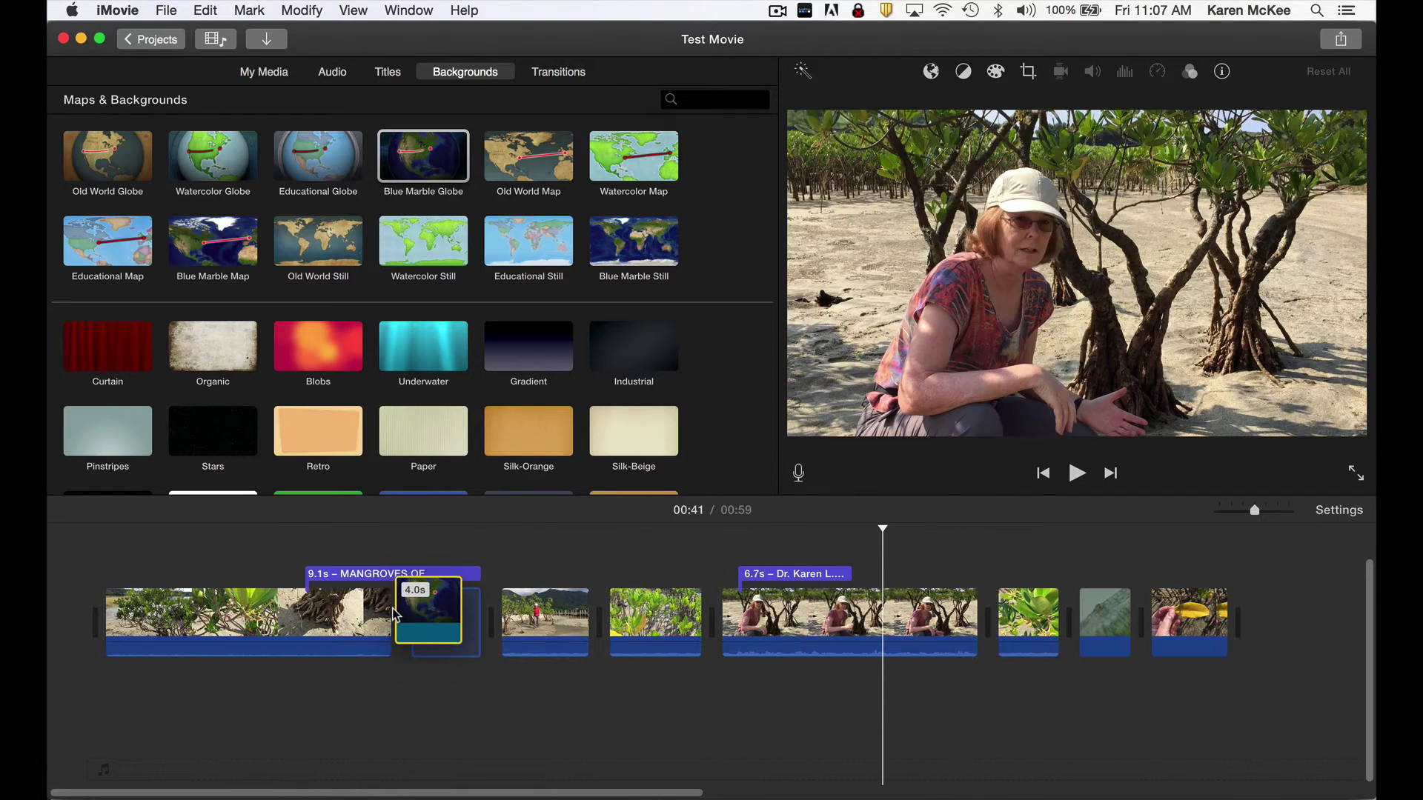
left_click_drag(393, 575, 293, 575)
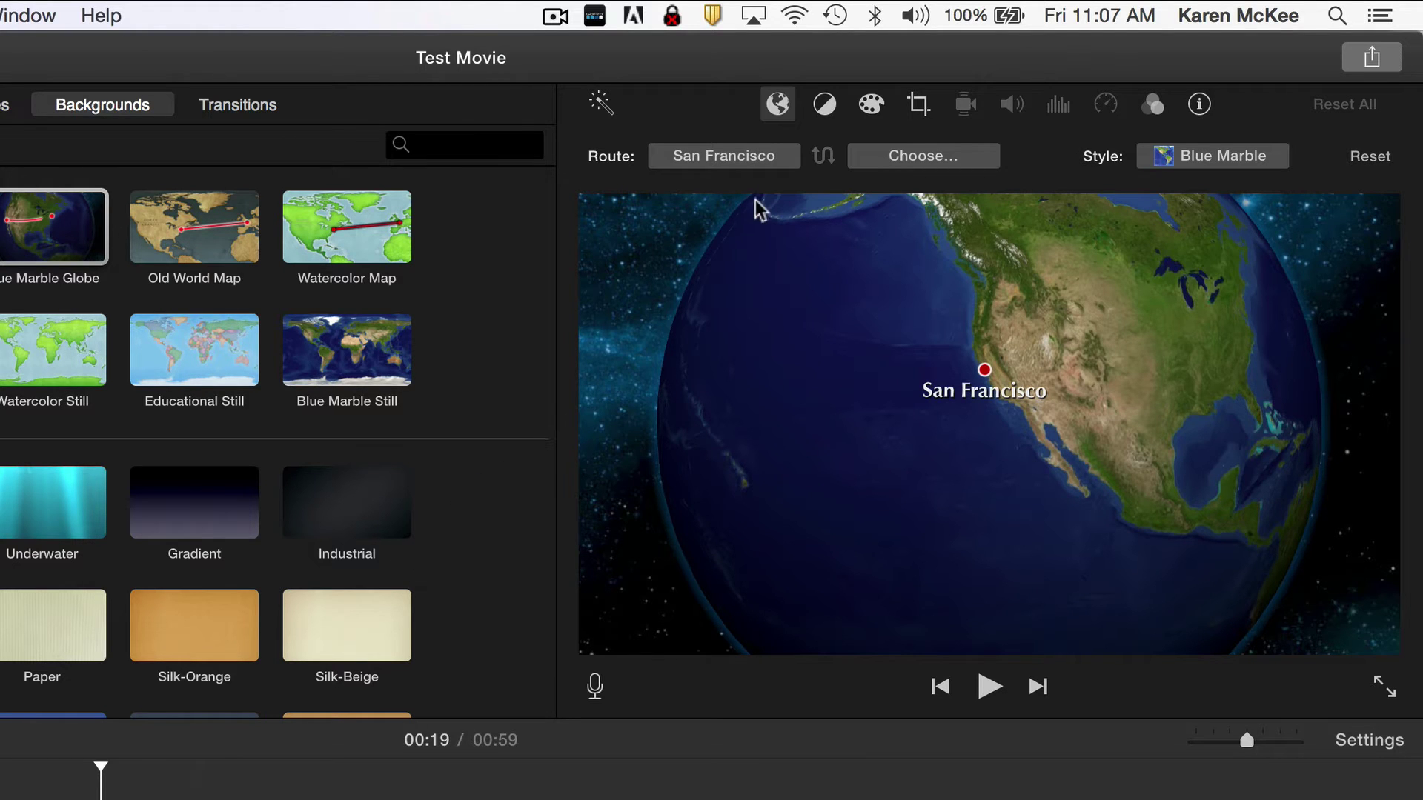
Set the globe route's starting location to Louisiana.
left_click(775, 158)
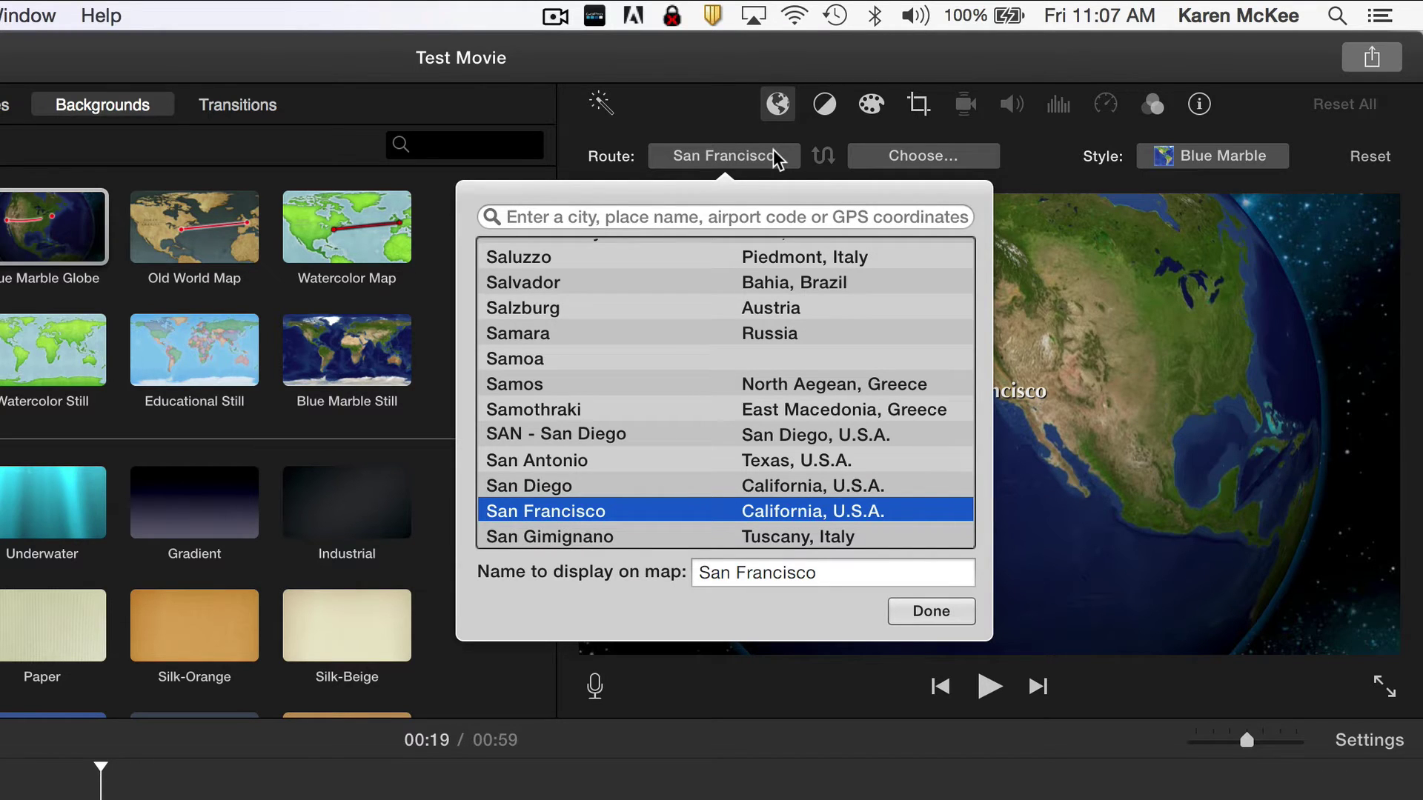
type("Loui")
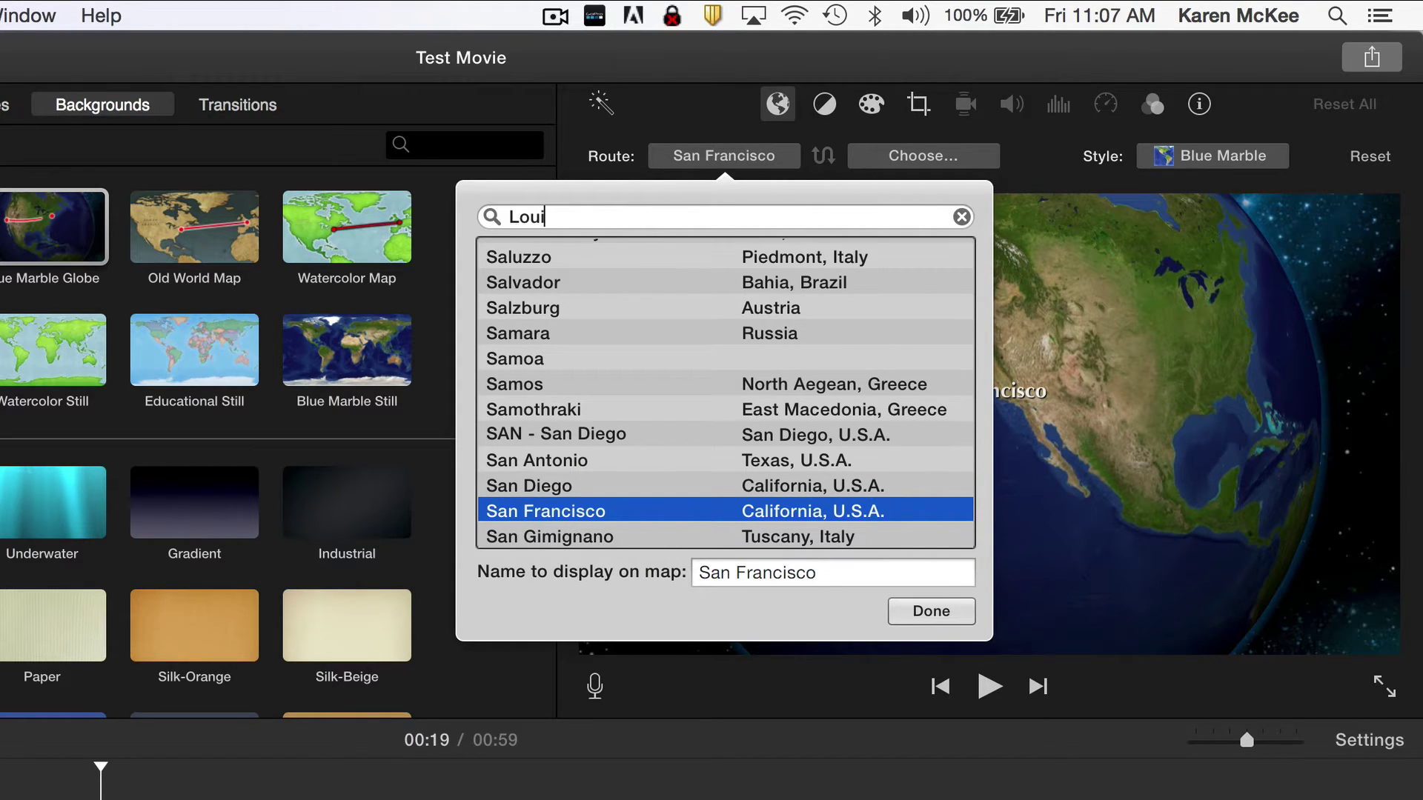
type("siana")
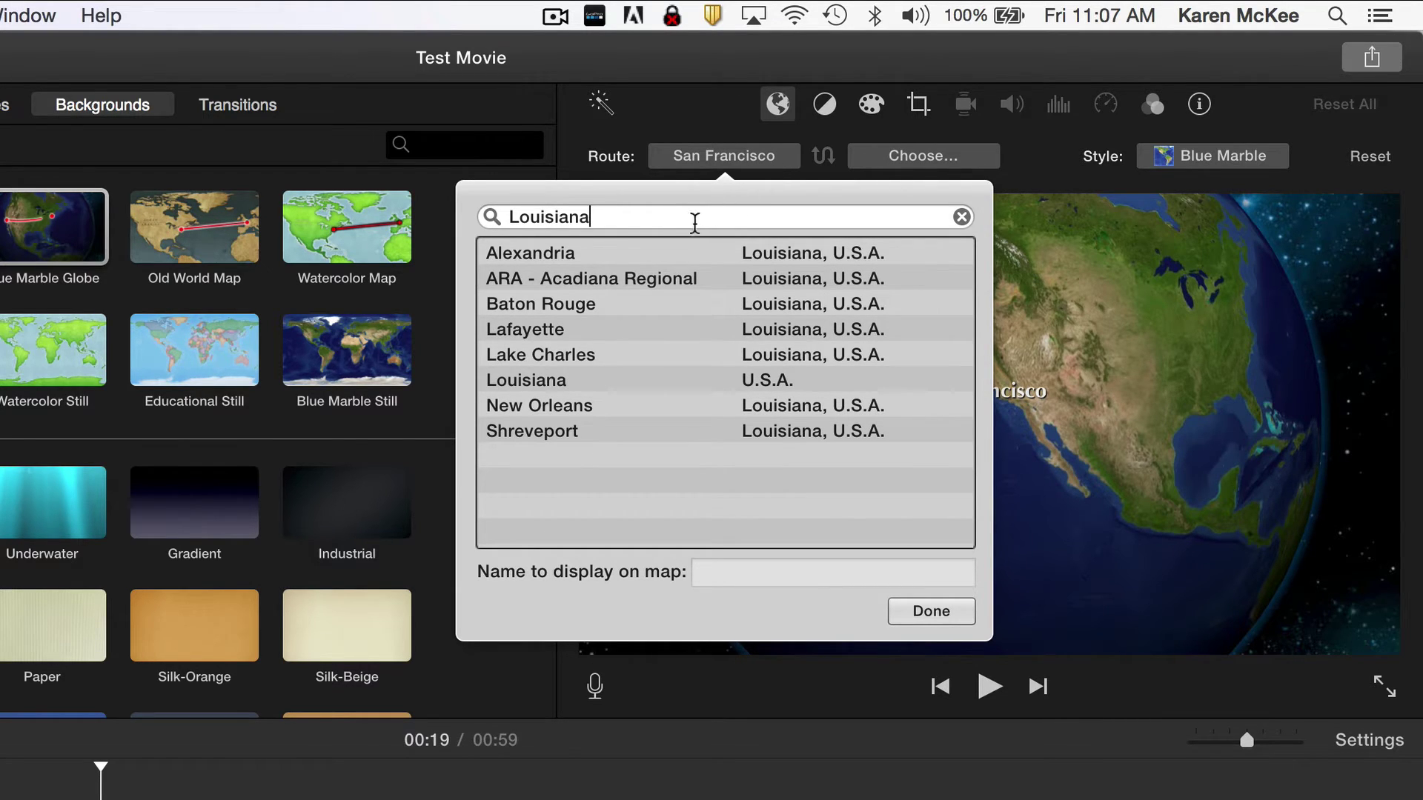
left_click(646, 384)
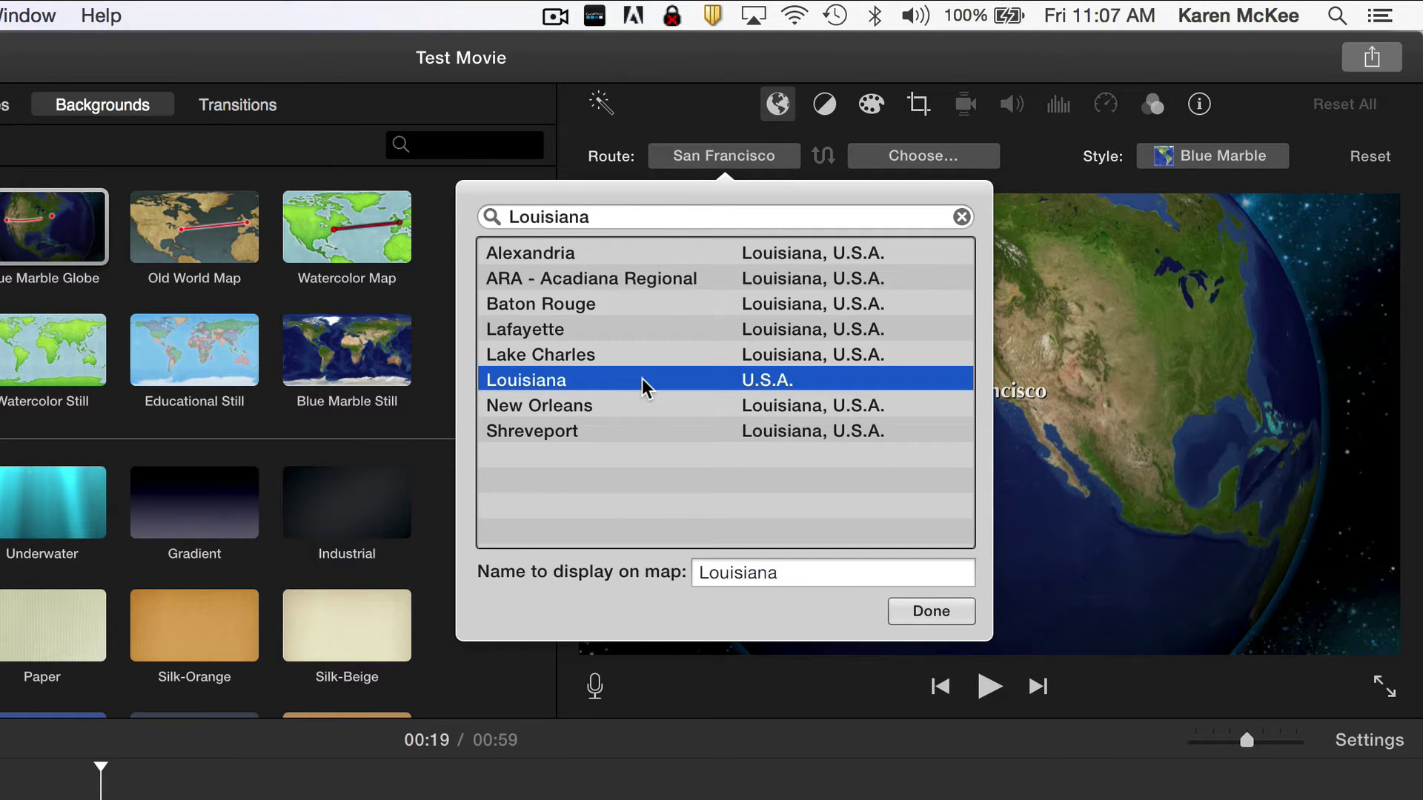
left_click(916, 612)
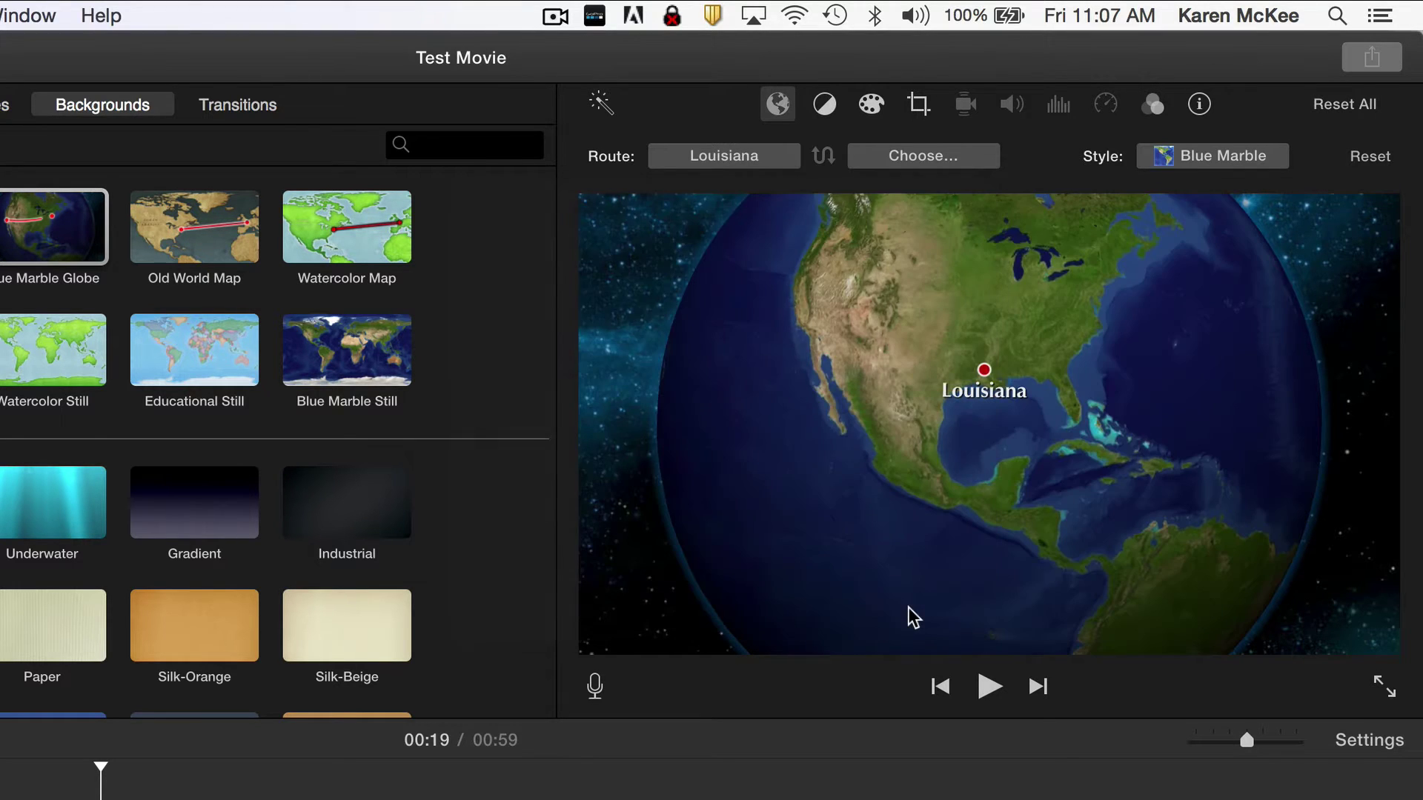
Set the route's destination to Yakushima.
left_click(921, 157)
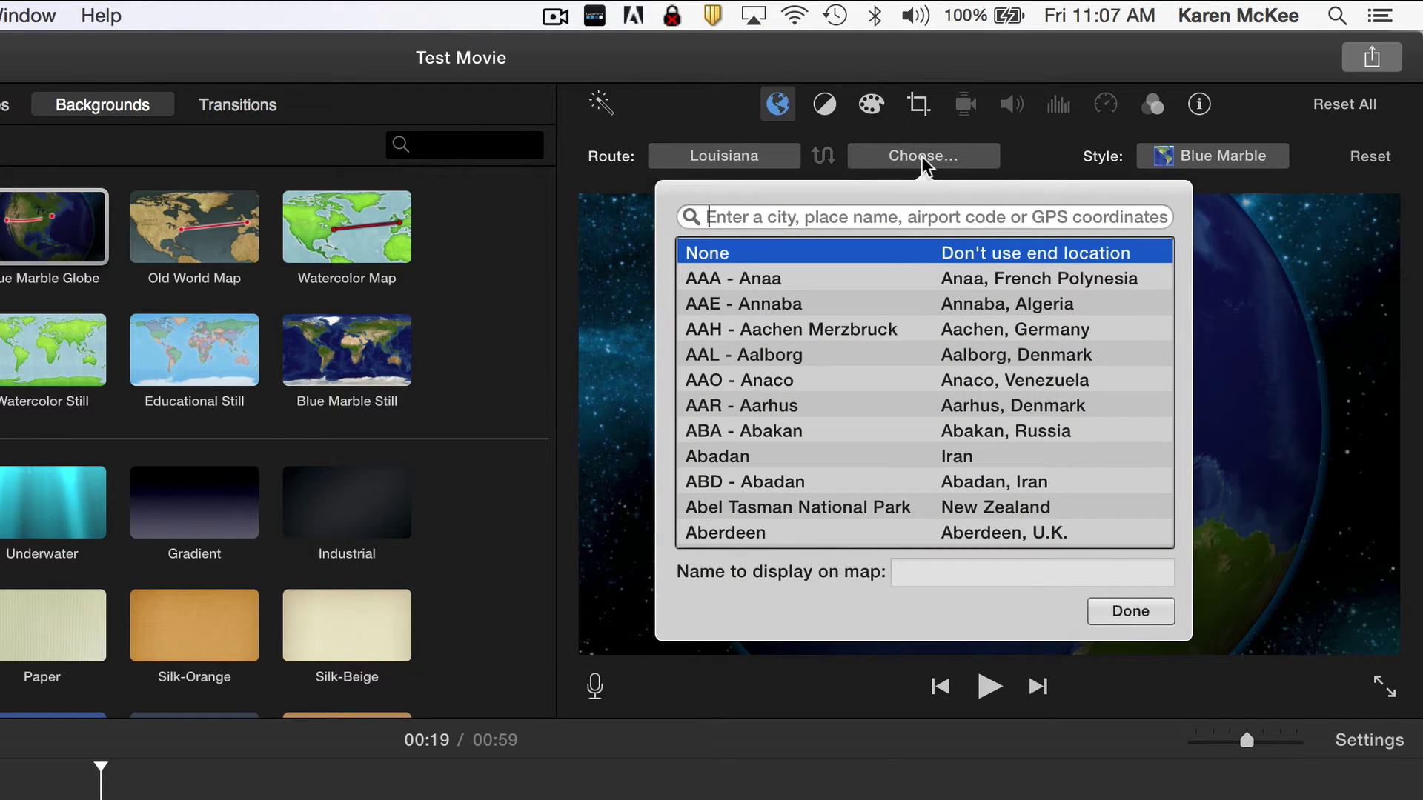
type("Yakush")
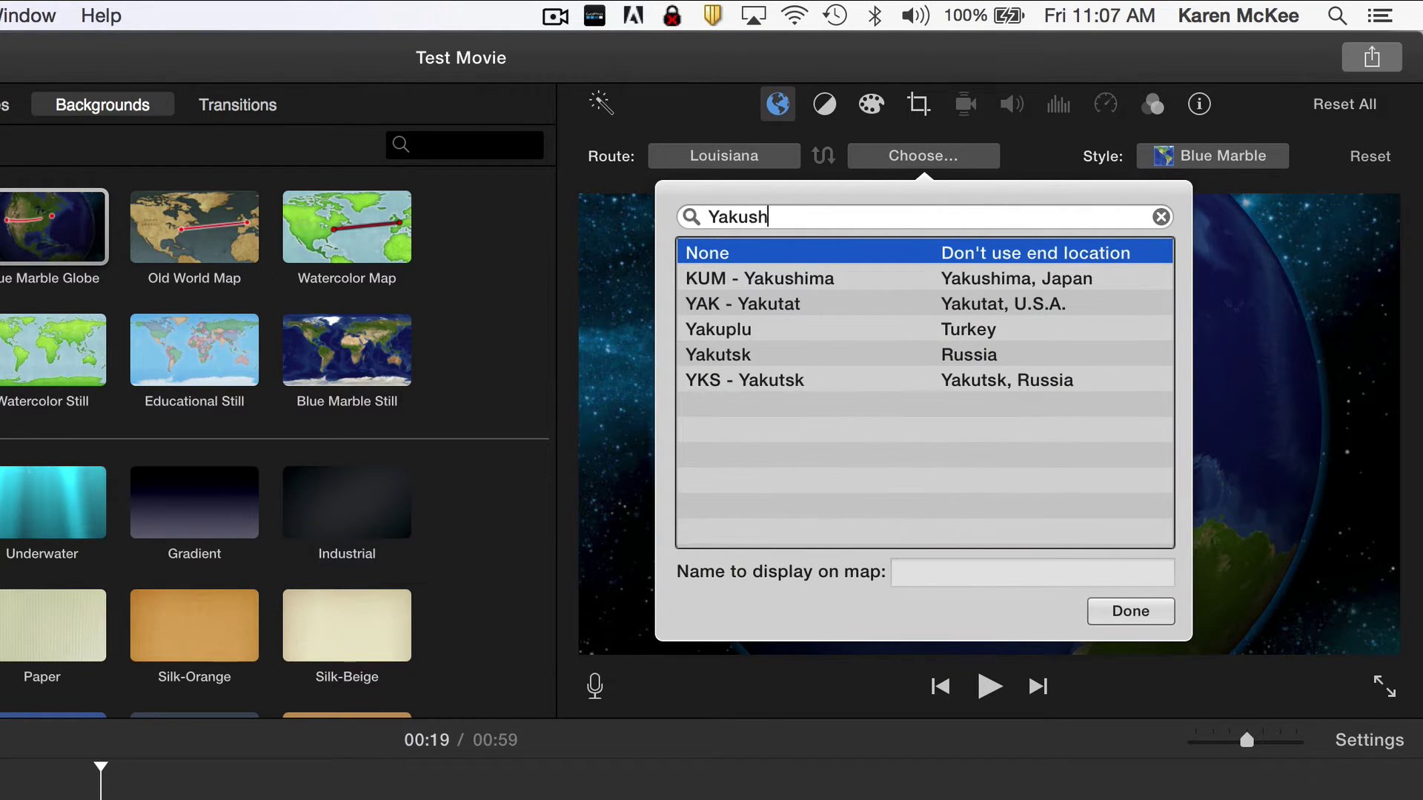
type("ima")
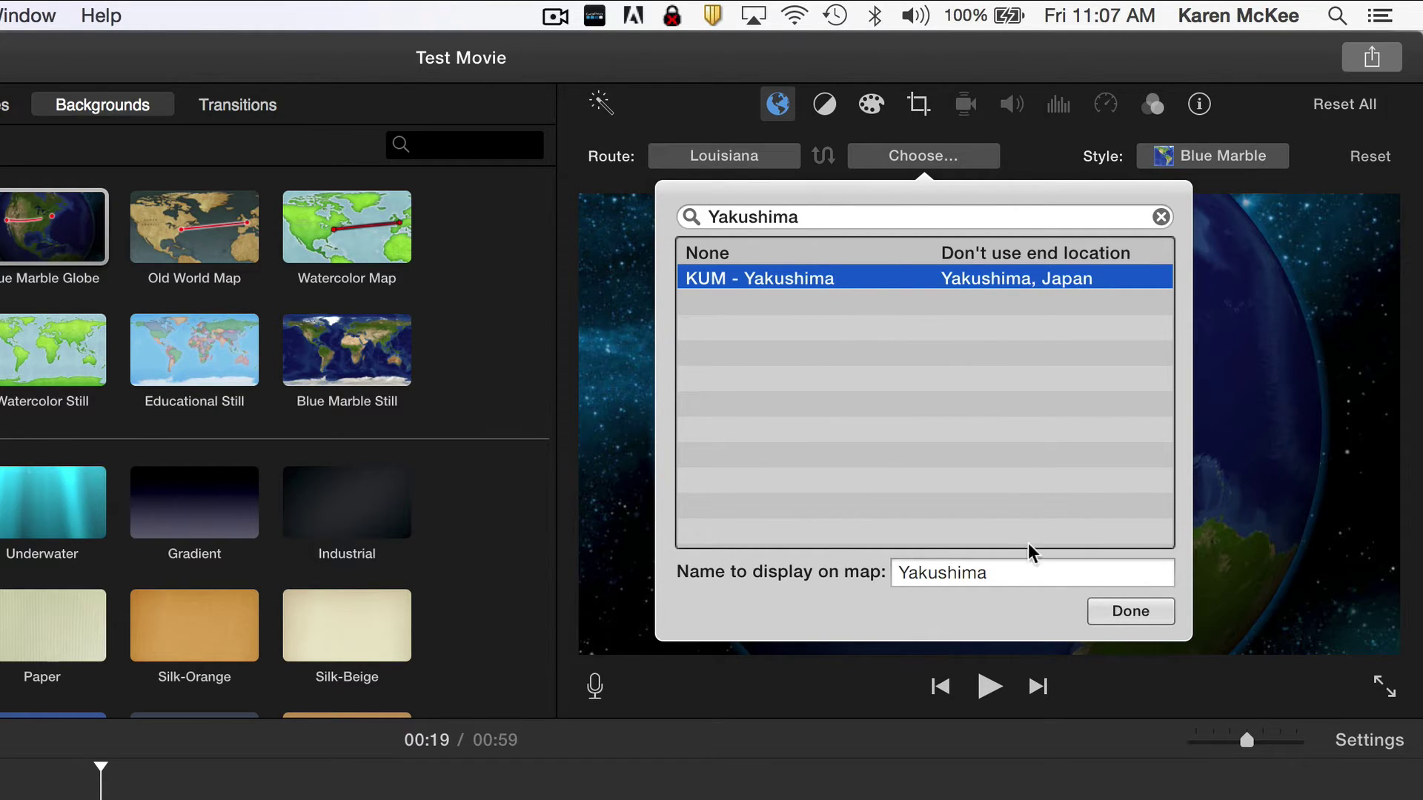
left_click(1115, 614)
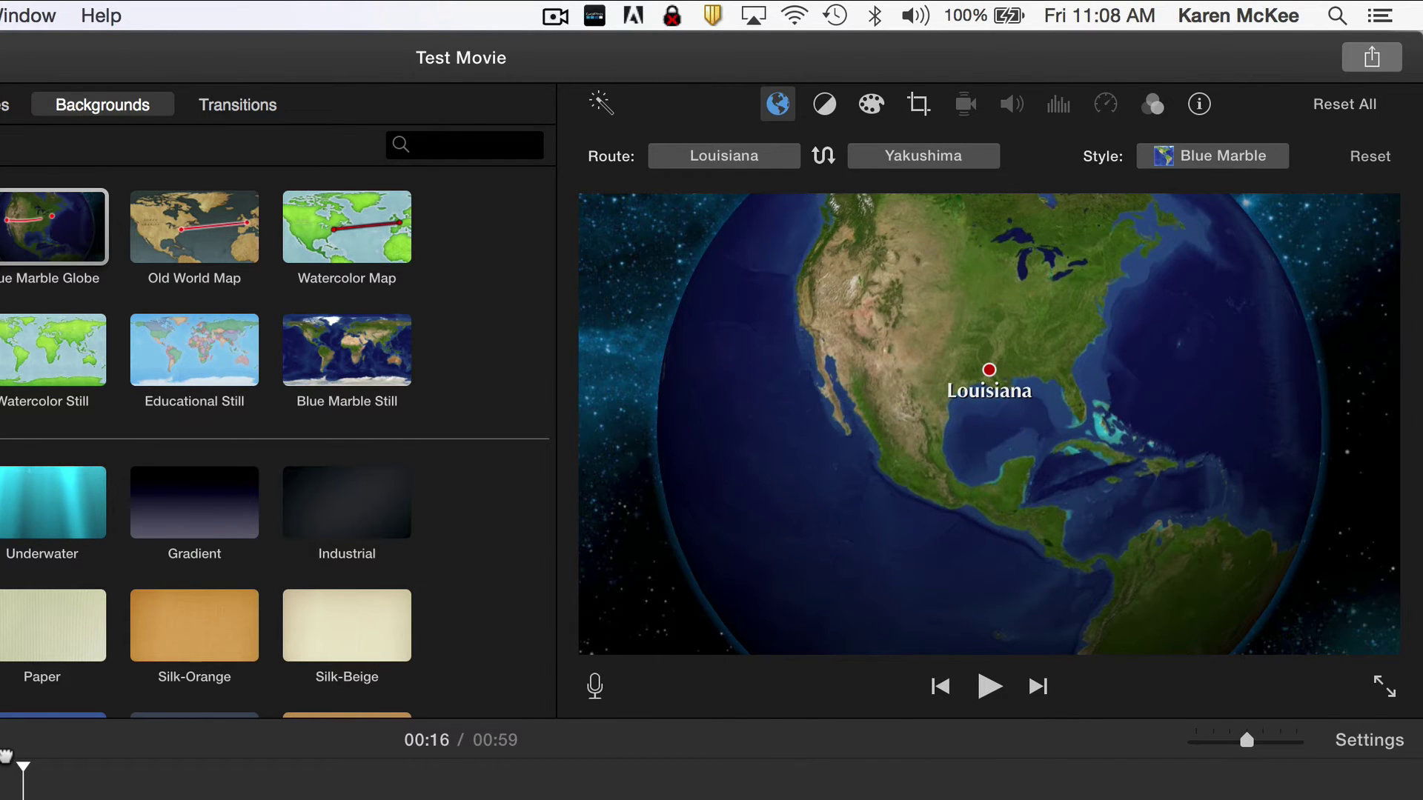
key("space")
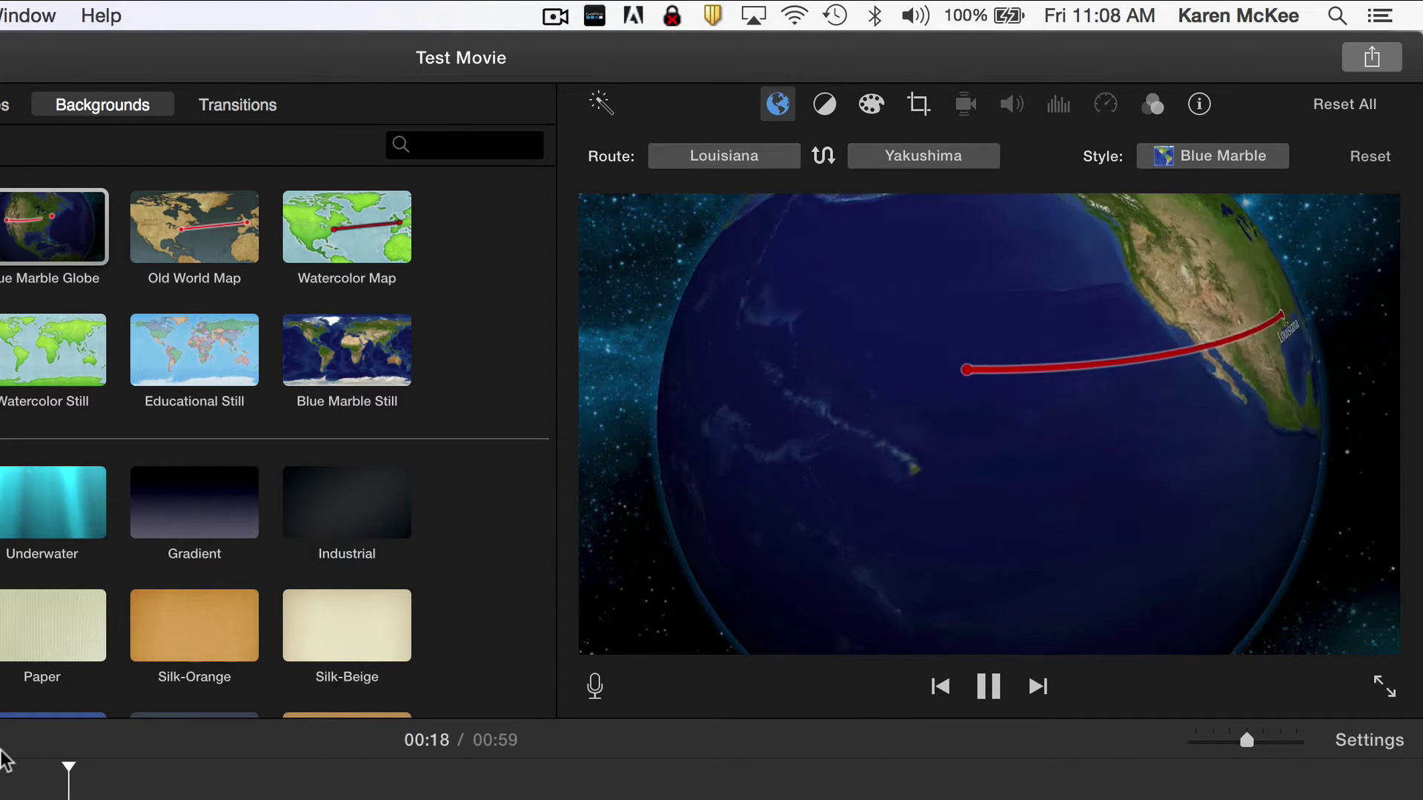
key("space")
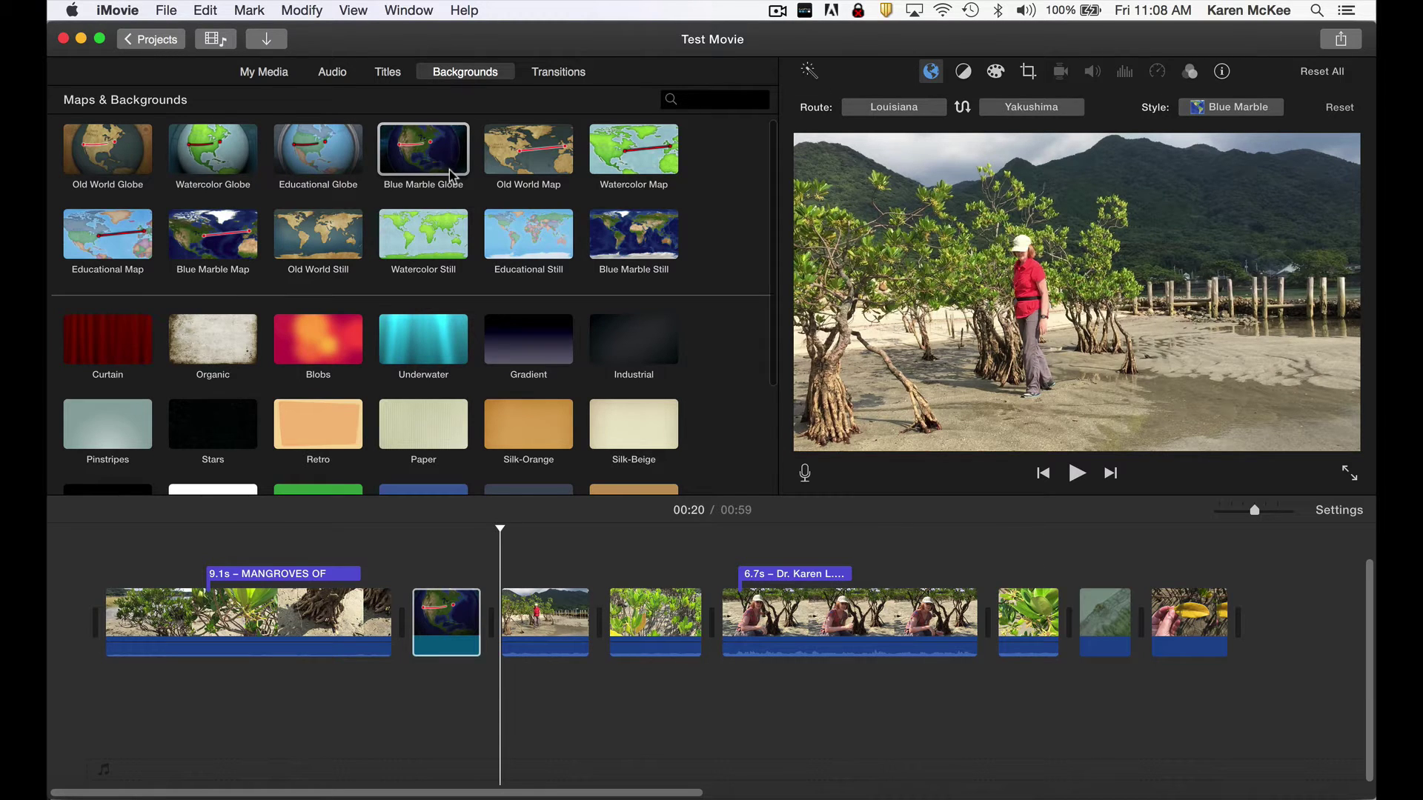
scroll(451, 166, "down", 5)
scroll(450, 170, "down", 1)
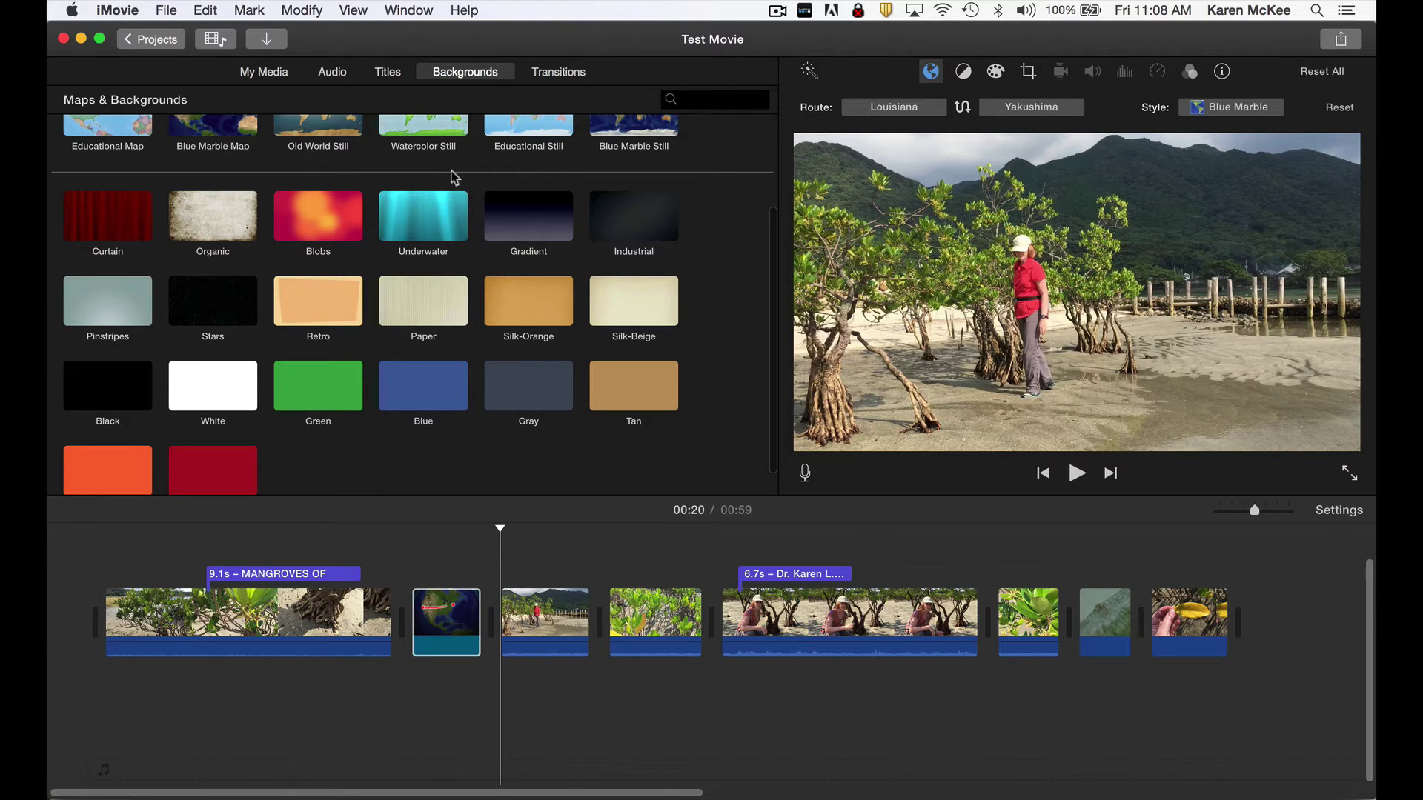
Drop the 4-second Gradient background after the interview clip, then return to the title styles.
left_click(515, 220)
left_click_drag(514, 220, 988, 616)
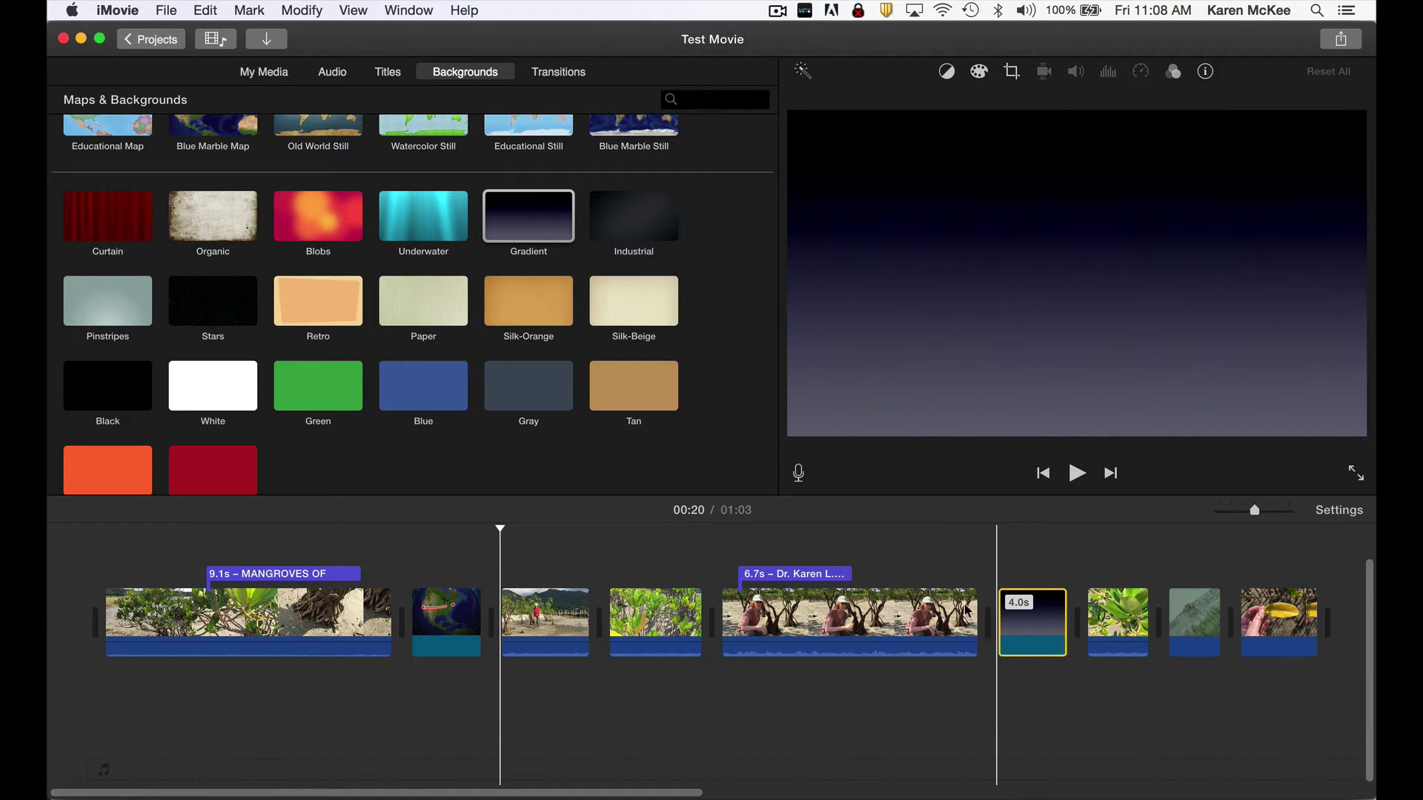
left_click(389, 73)
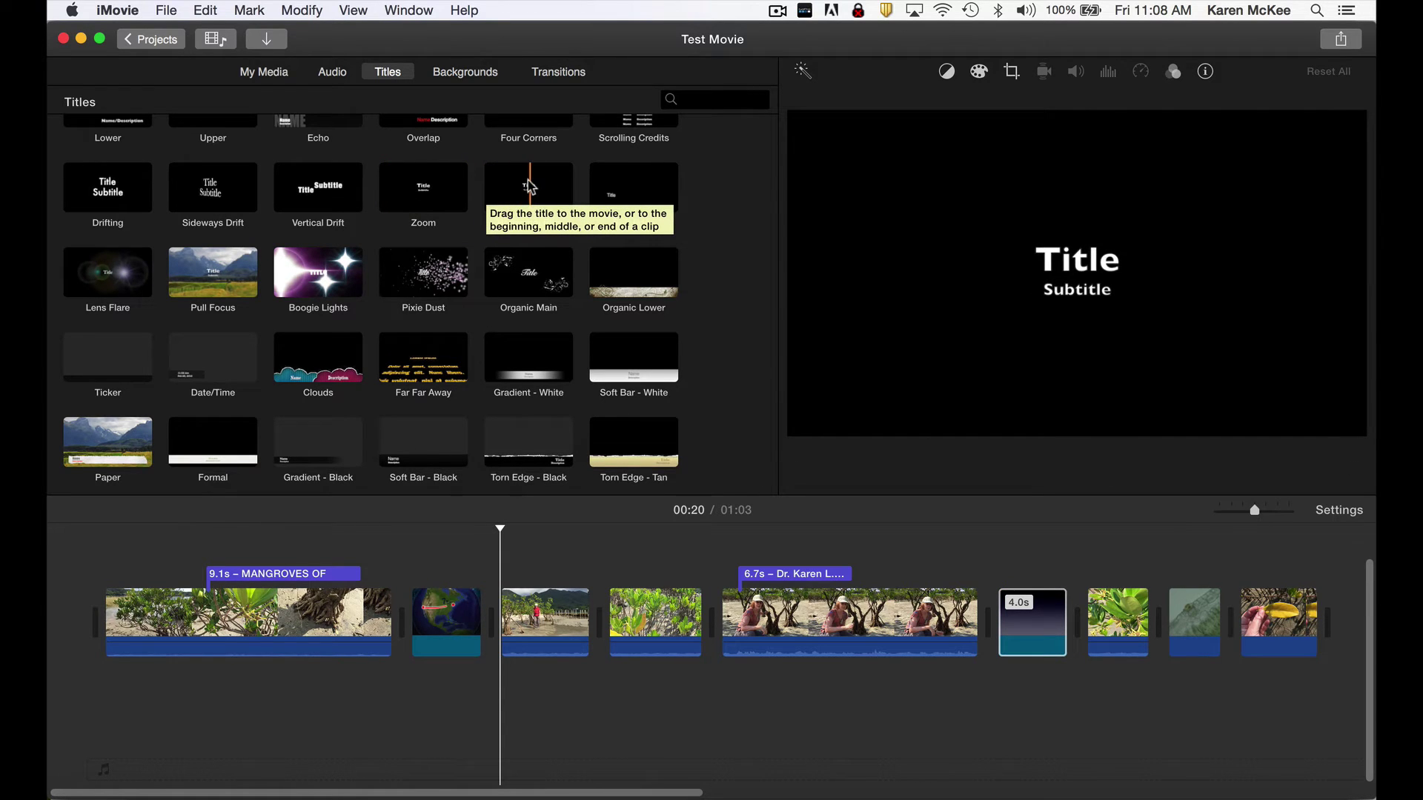
Overlay a Horizontal Blur title reading 'Which species is it?' on the Gradient clip.
left_click_drag(529, 186, 997, 544)
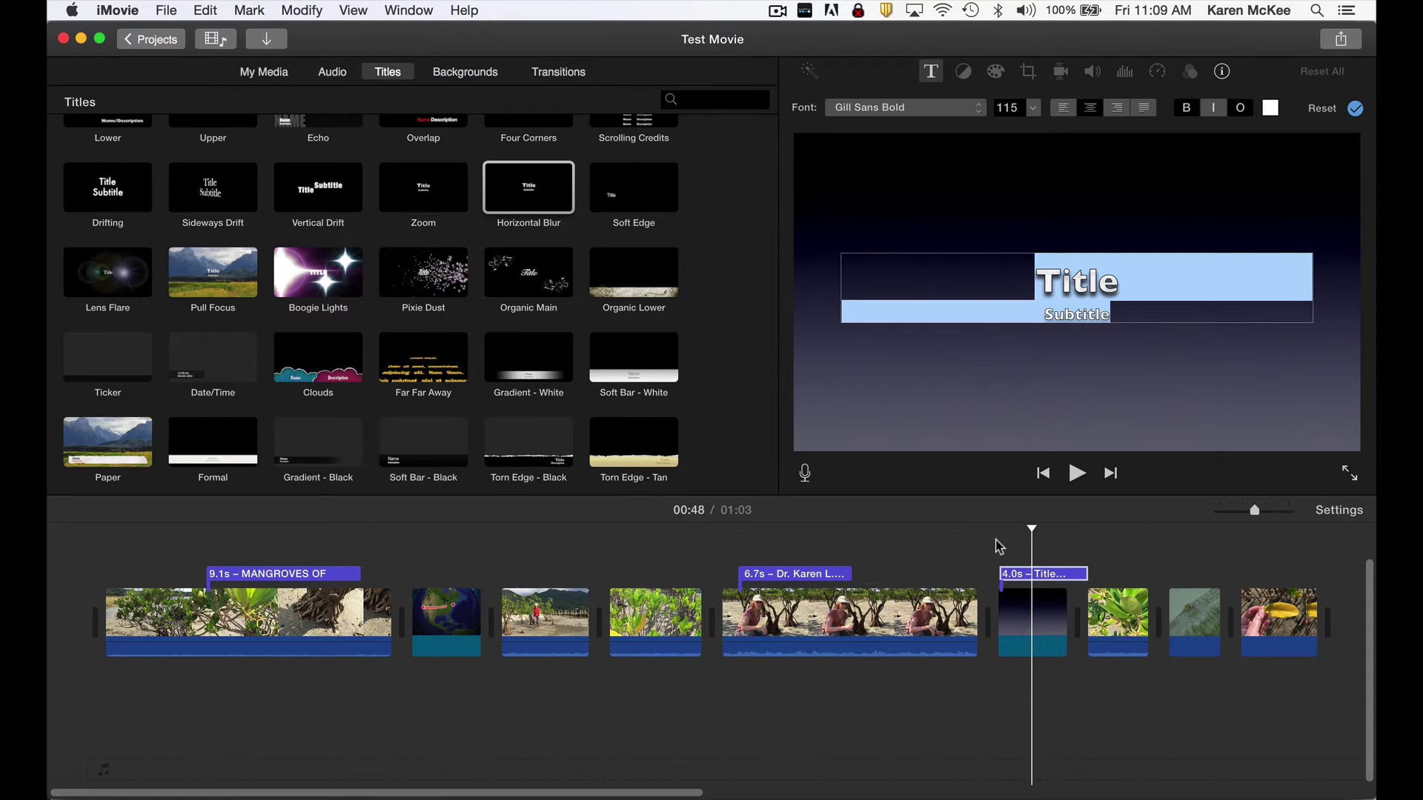
type("Which species is it?")
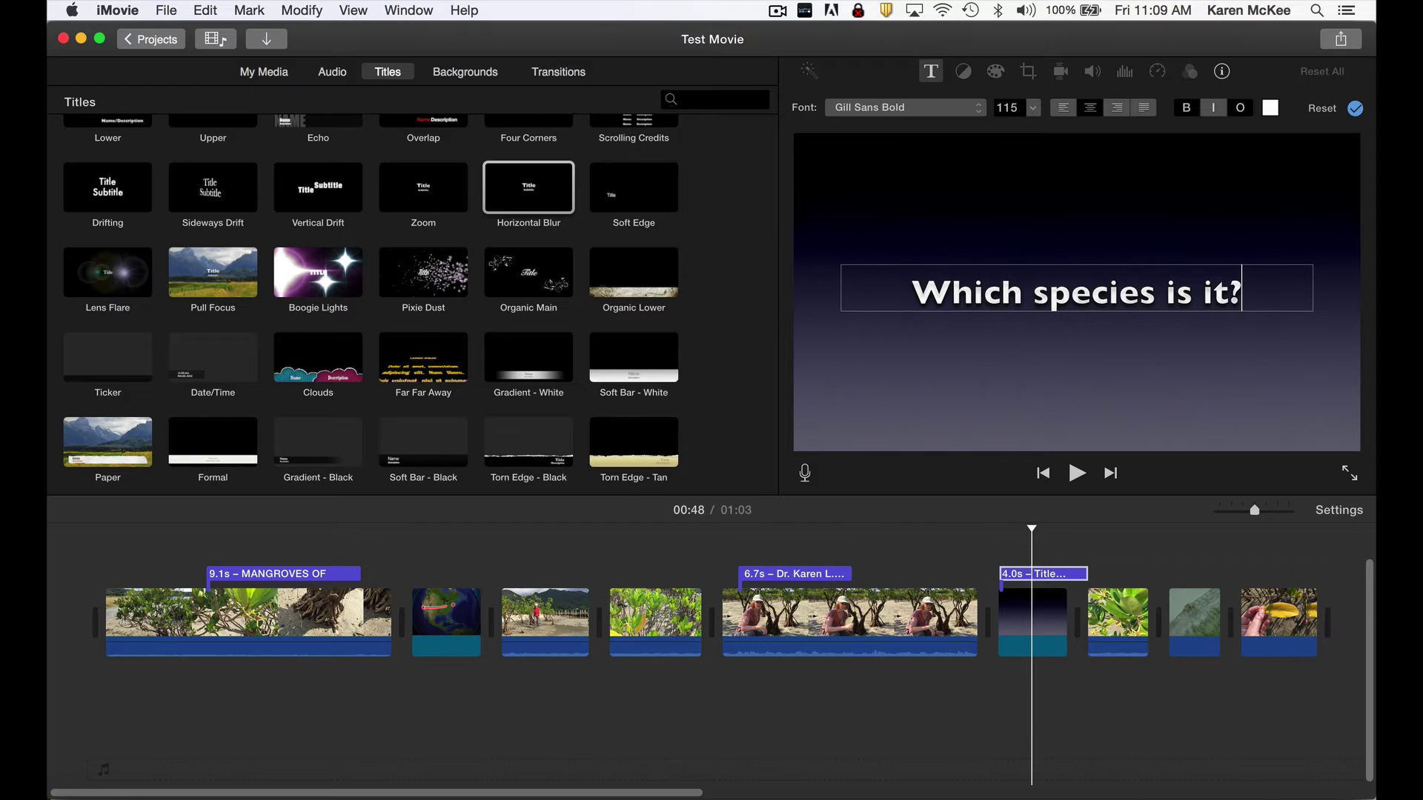
left_click(978, 524)
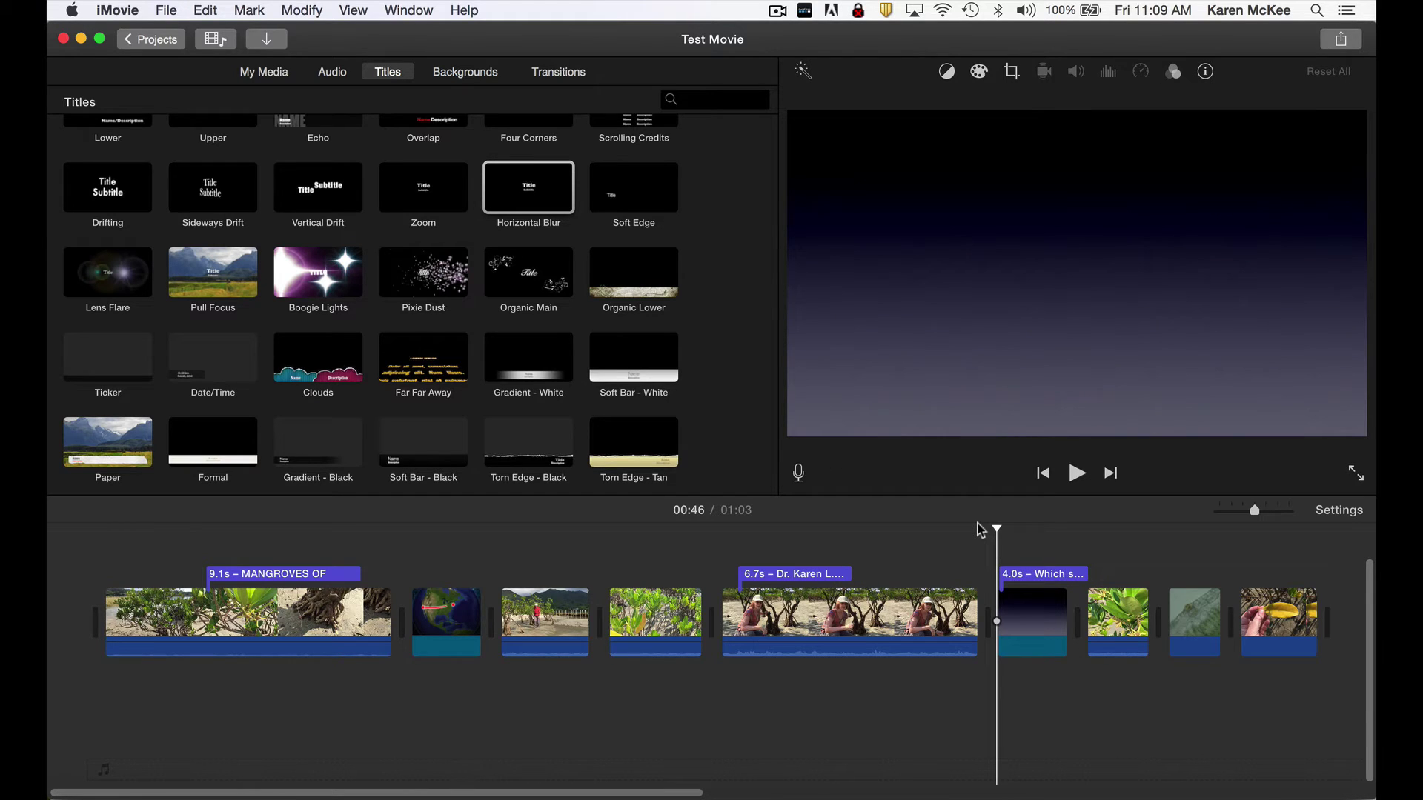
Preview the title animation and trim the title to 3.9 seconds.
key("space")
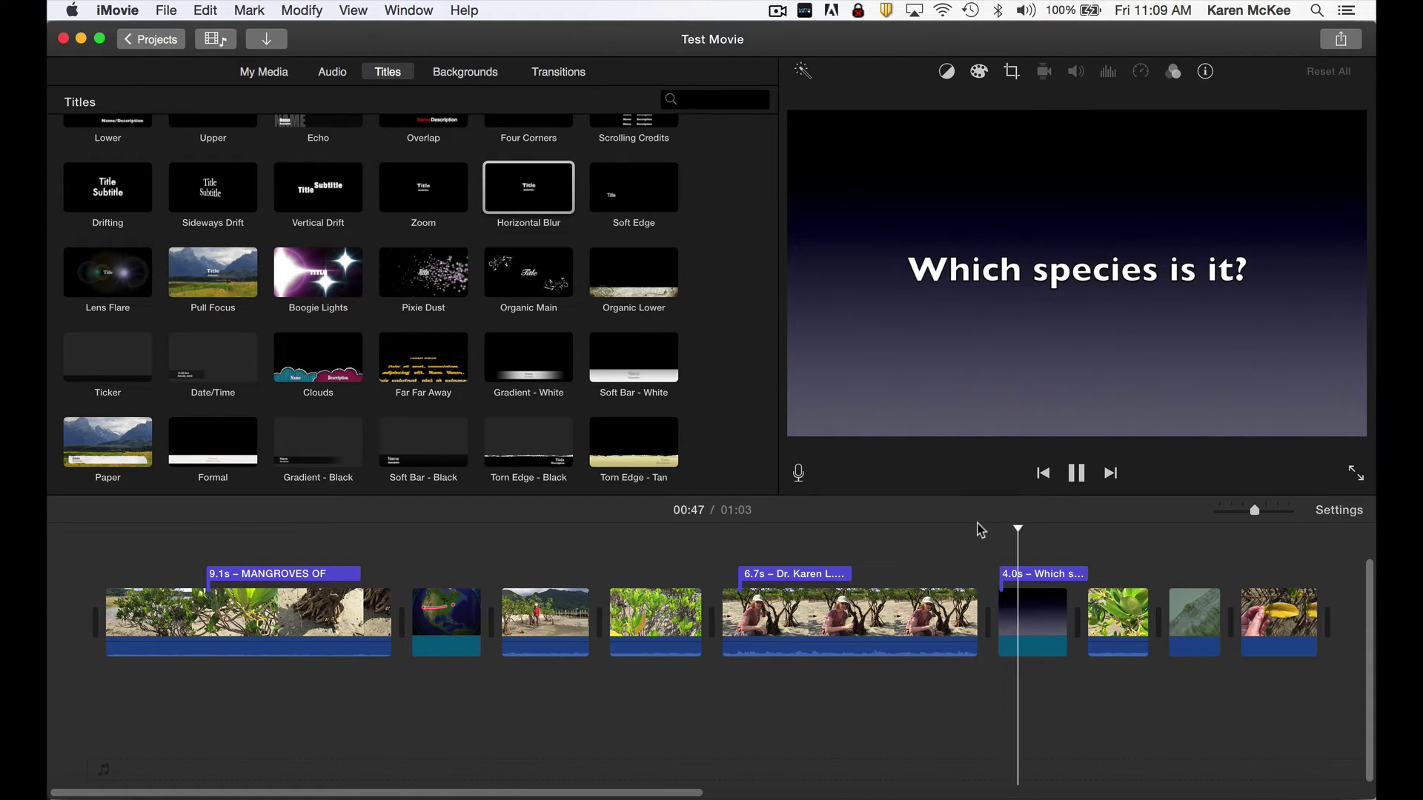
key("space")
left_click_drag(1086, 575, 1055, 575)
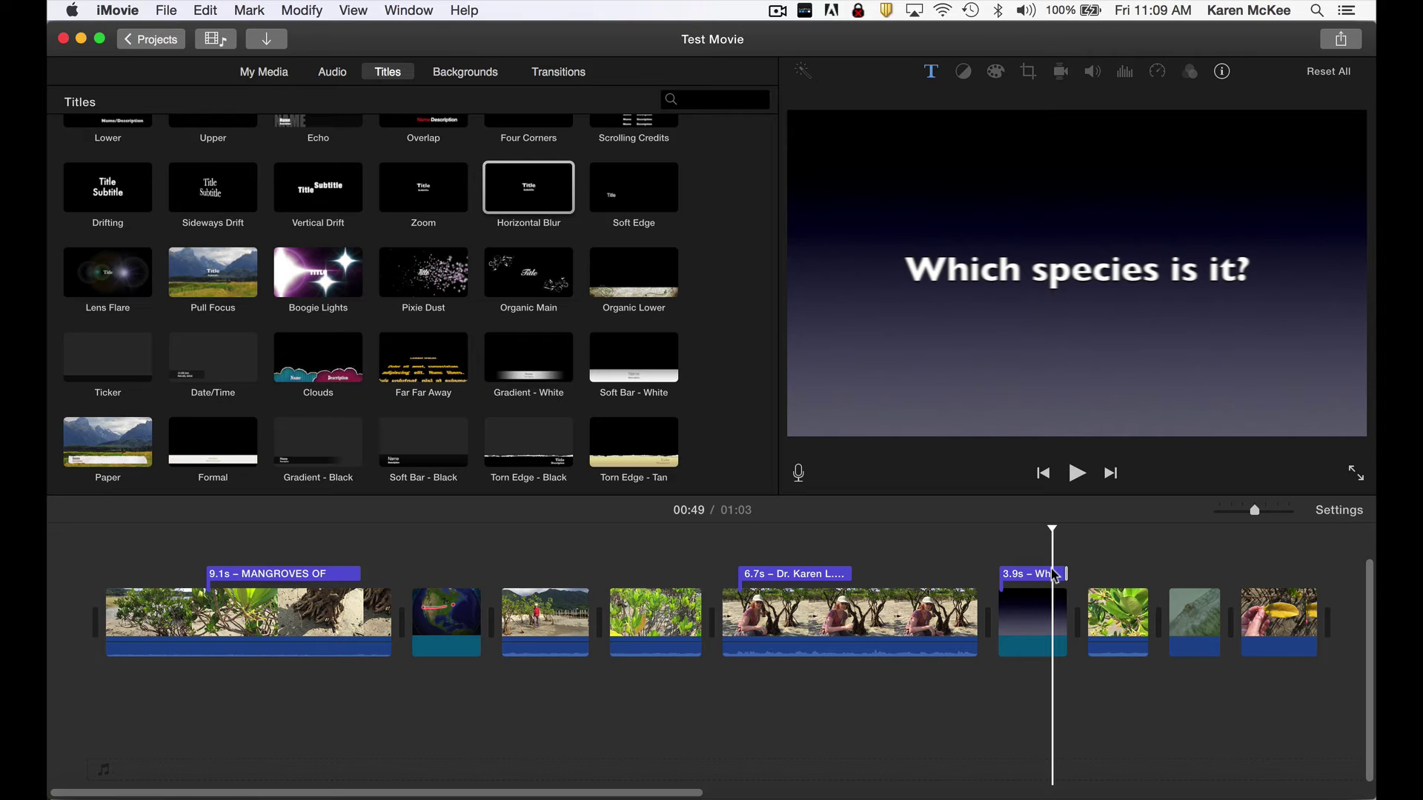
Place a Cross Dissolve between the beach walking and mangrove seedlings clips and preview it.
left_click(556, 72)
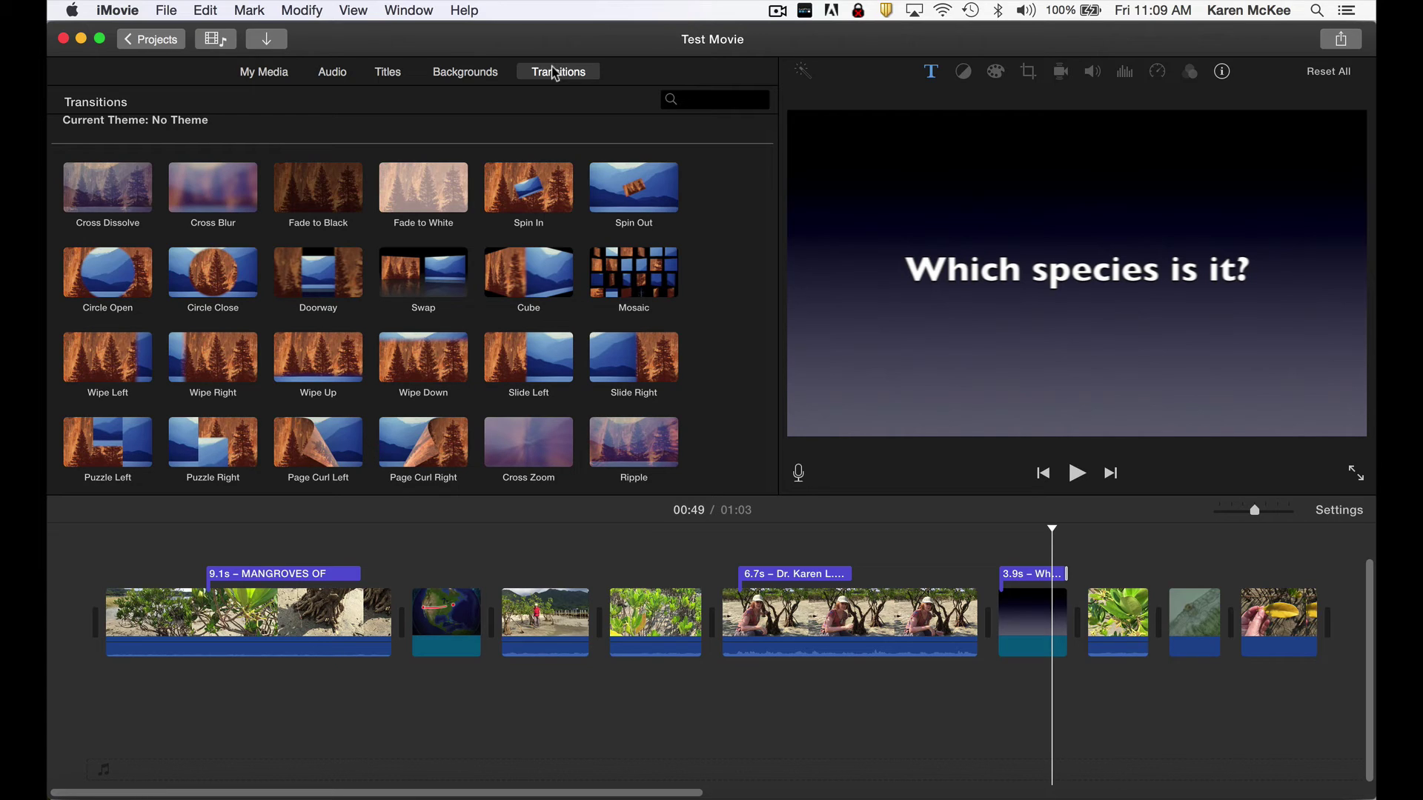
left_click_drag(120, 176, 558, 621)
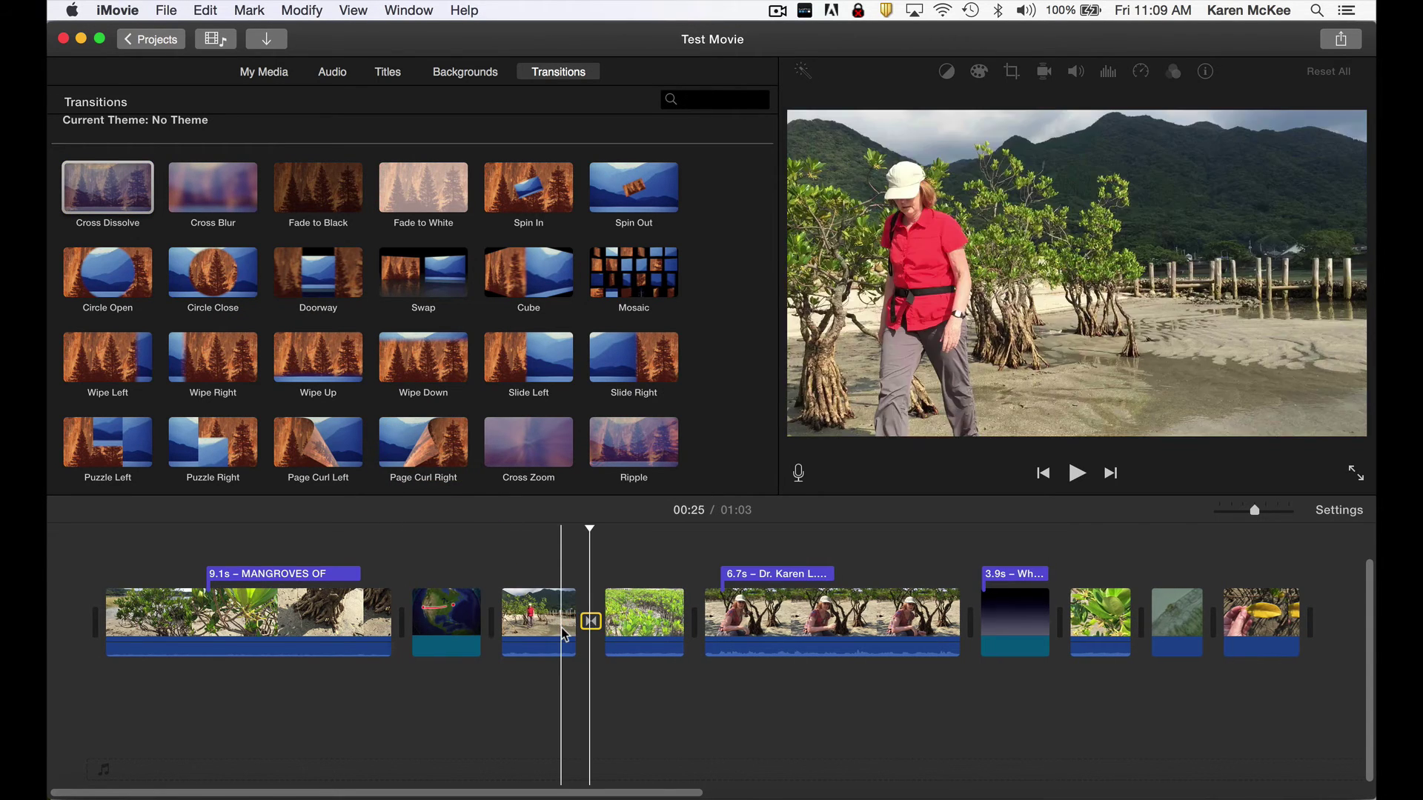
left_click_drag(589, 523, 555, 528)
key("space")
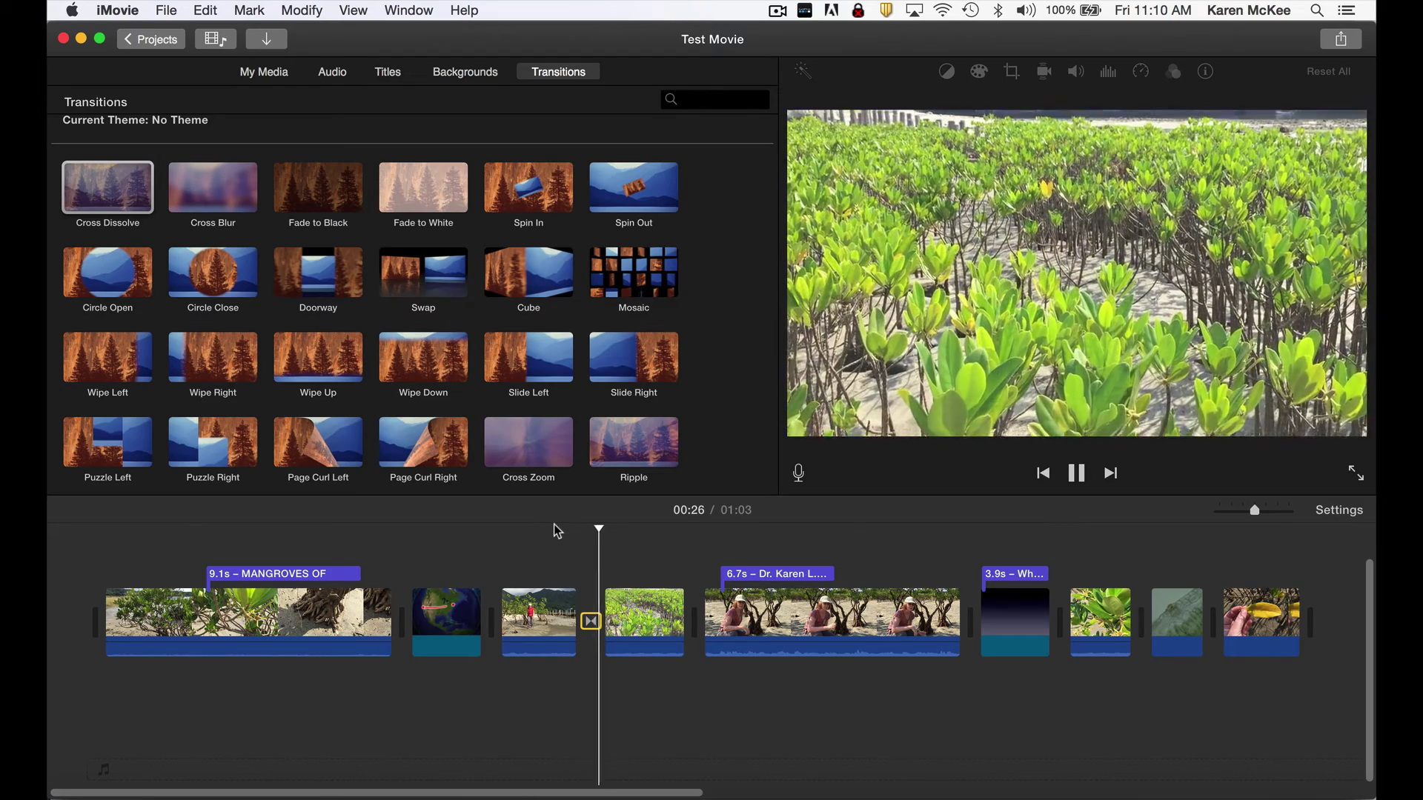
key("space")
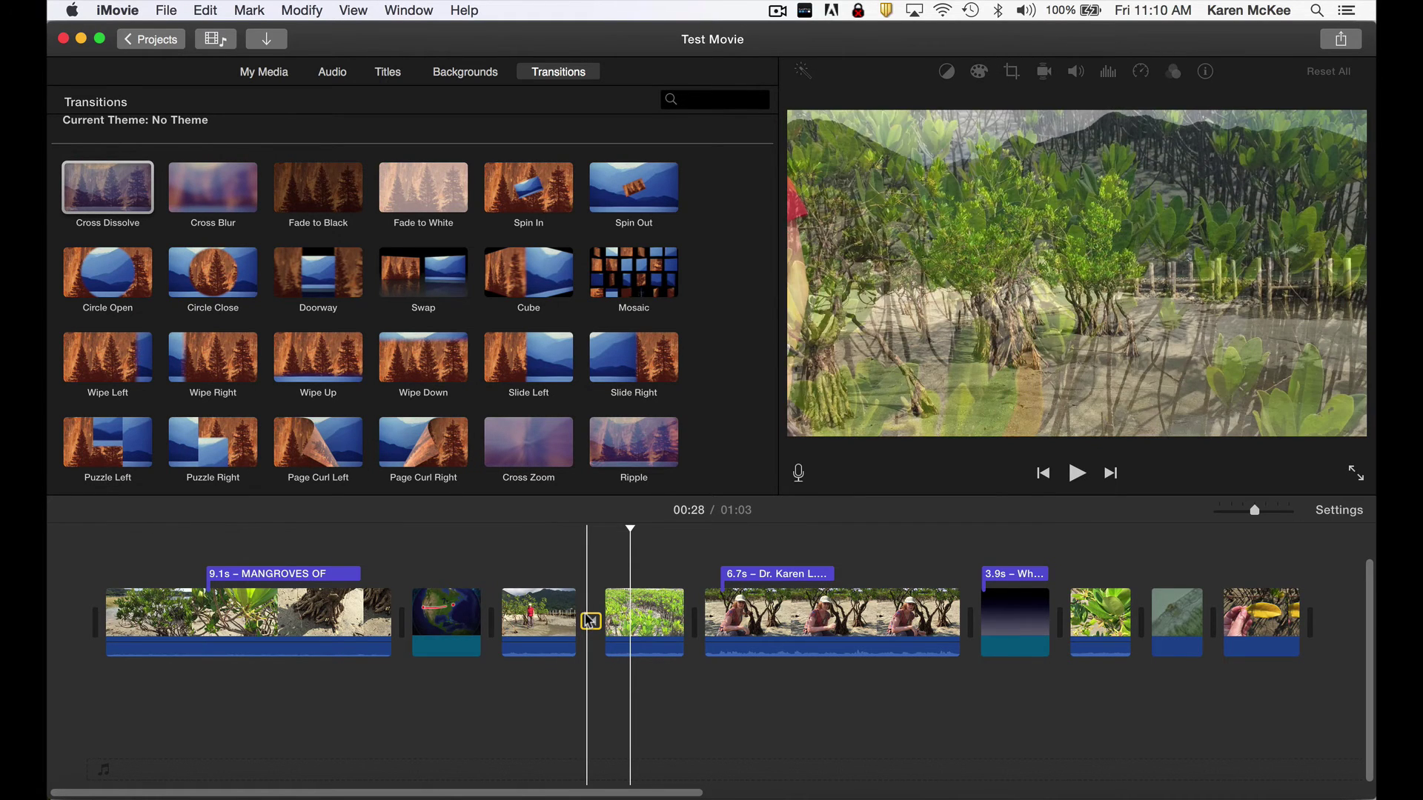
Set the Cross Dissolve duration to 2 seconds and preview the longer blend.
double_click(590, 621)
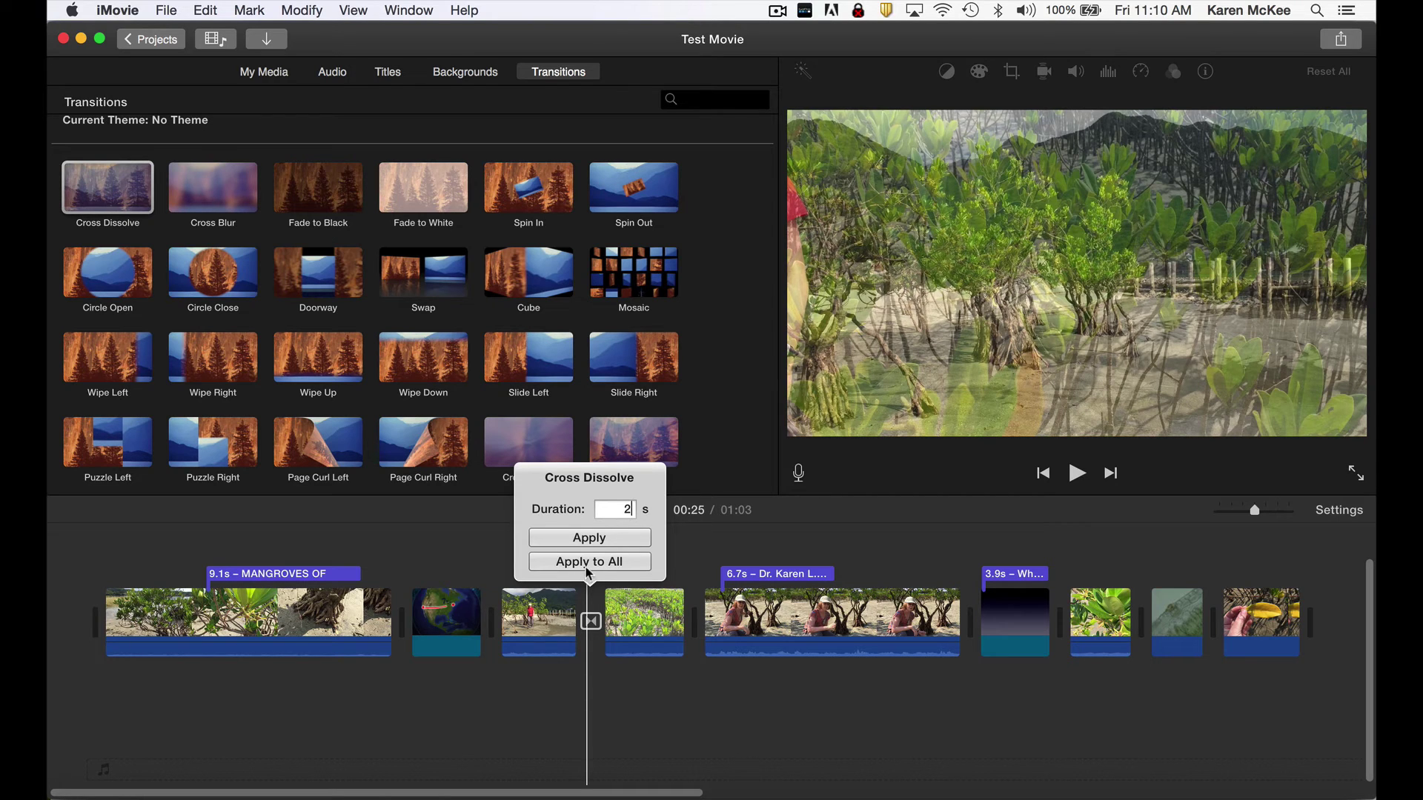
left_click(585, 536)
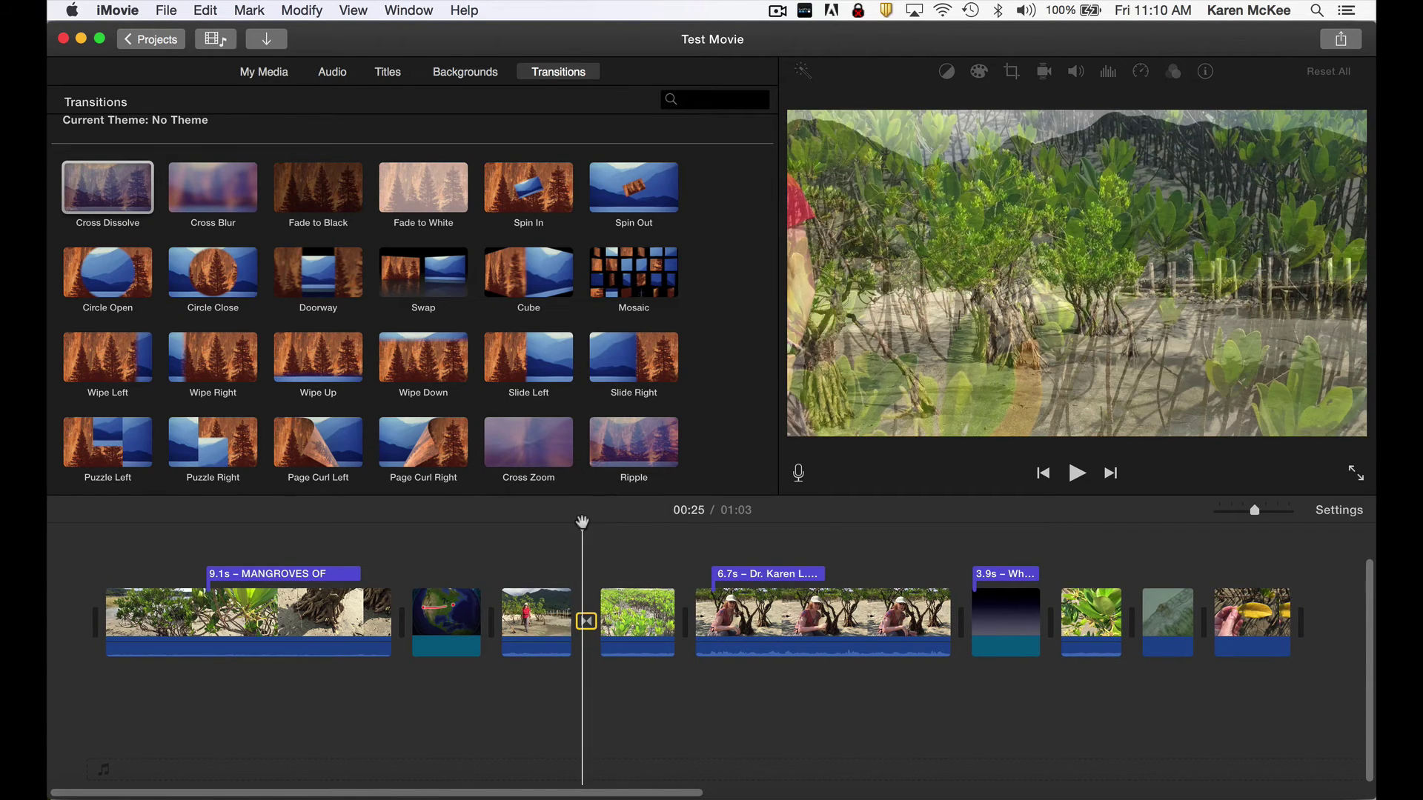
left_click_drag(584, 524, 561, 524)
key("space")
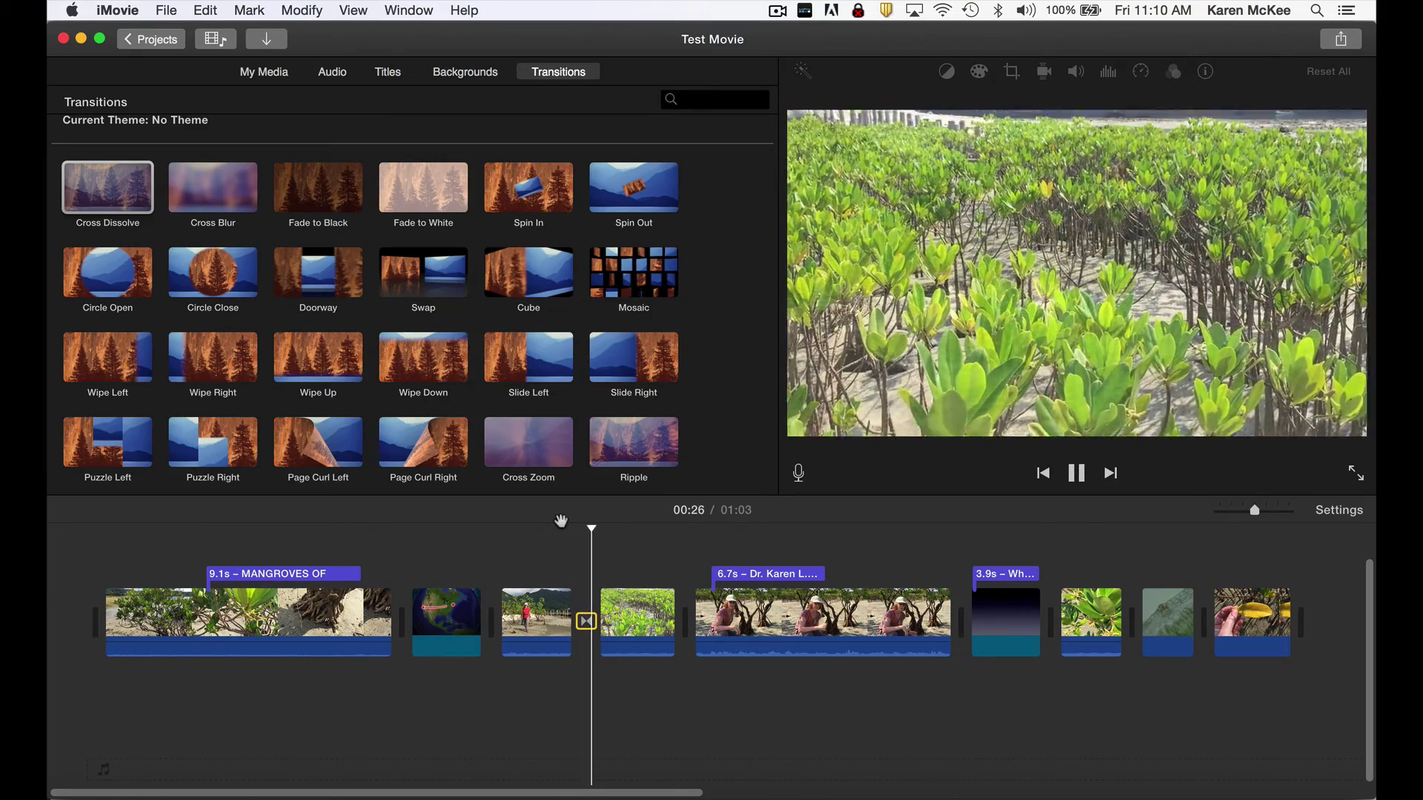
key("space")
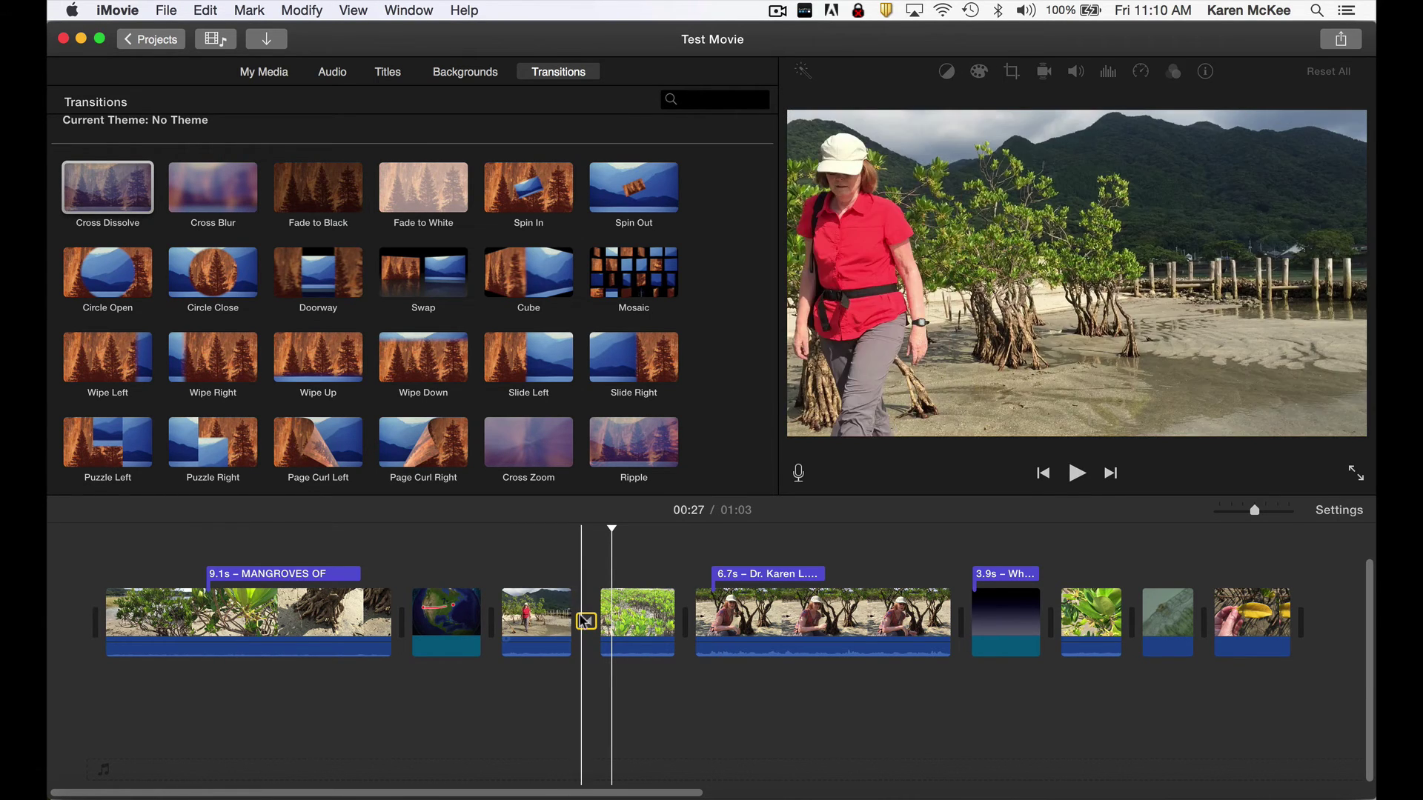
Delete the Cross Dissolve, play the straight cut, then preview the Cross Dissolve thumbnail.
key("Delete")
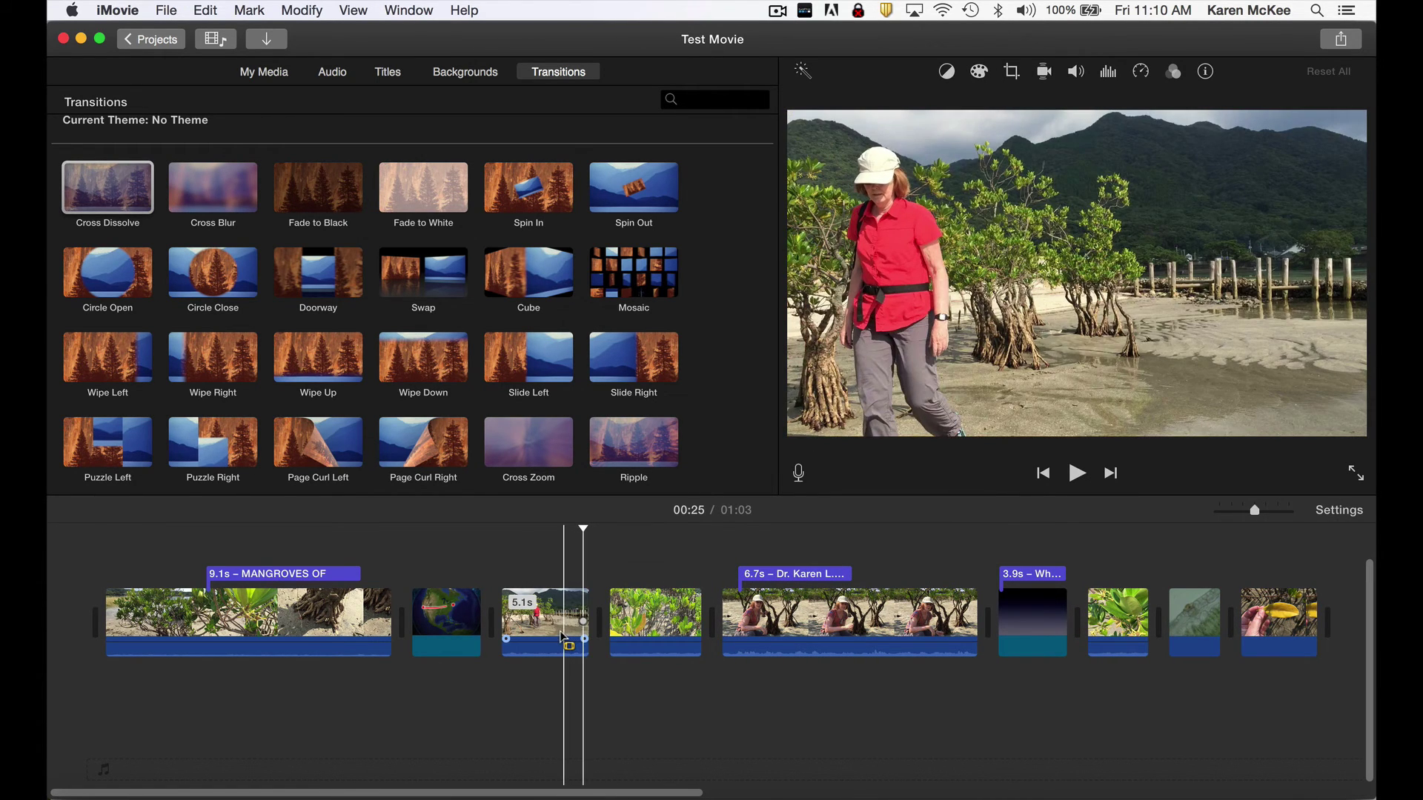
key("space")
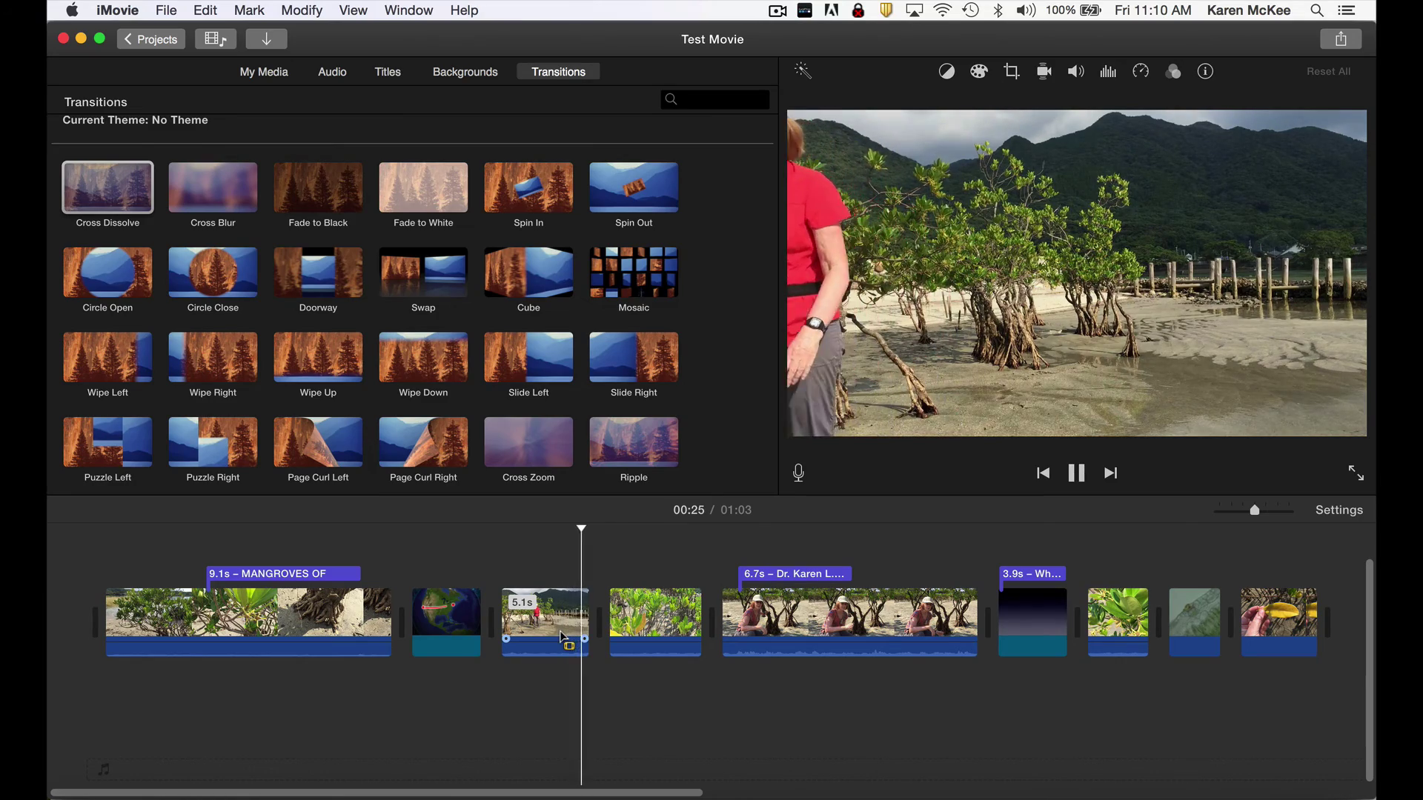
key("space")
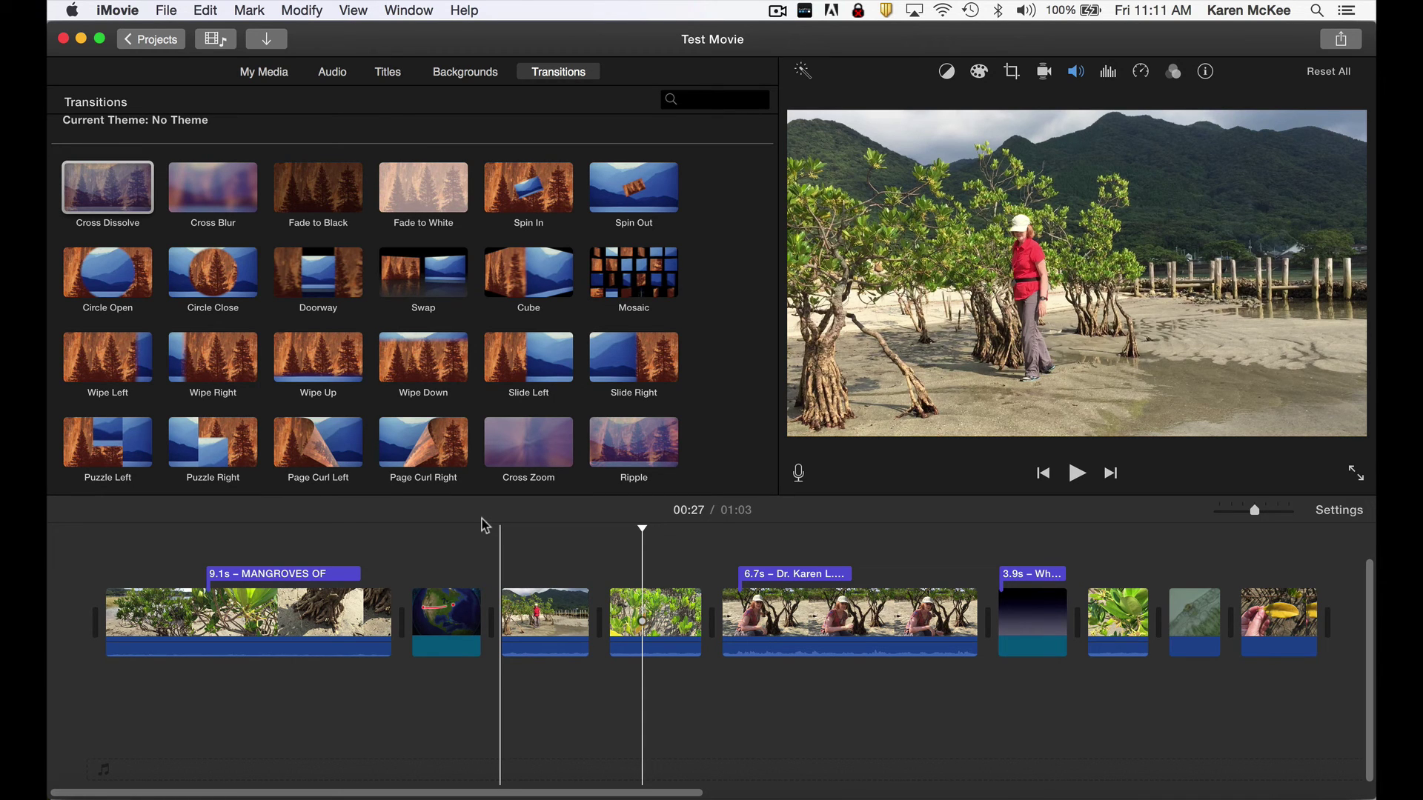
left_click(69, 190)
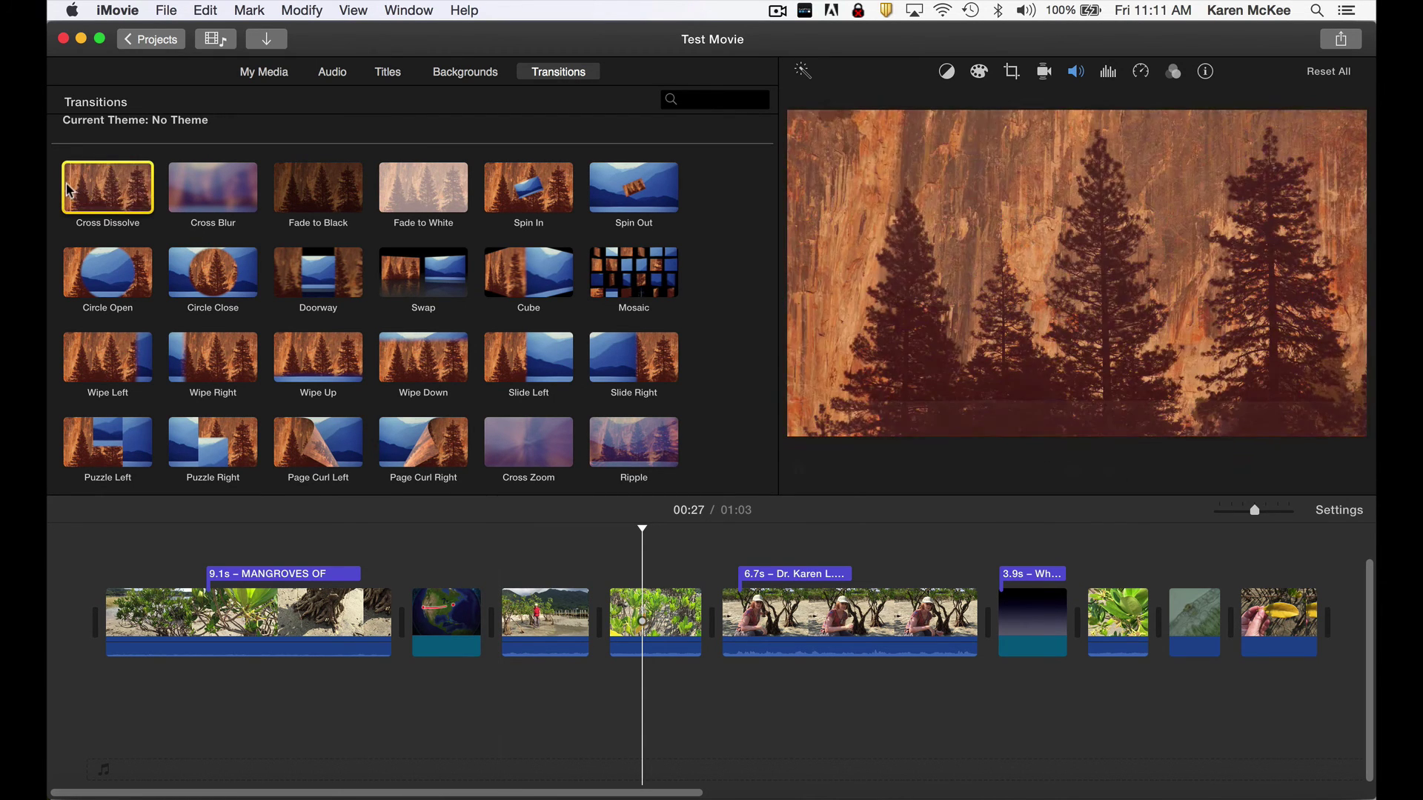